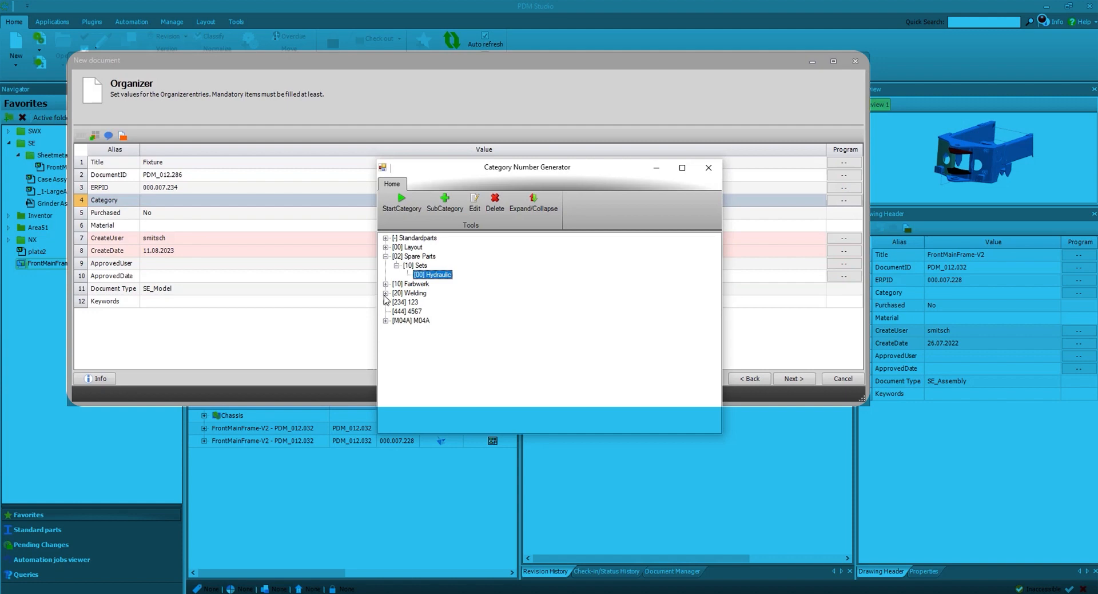
Assign the Layout category under [20] Welding to the Fixture document and finish creating it.
left_click(385, 292)
double_click(420, 302)
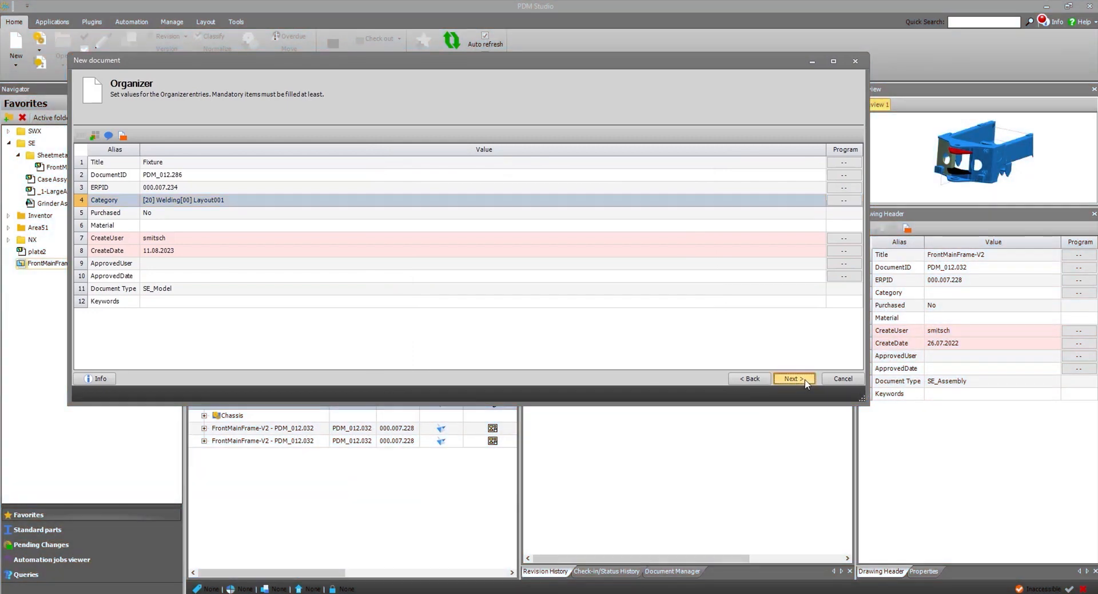
left_click(794, 378)
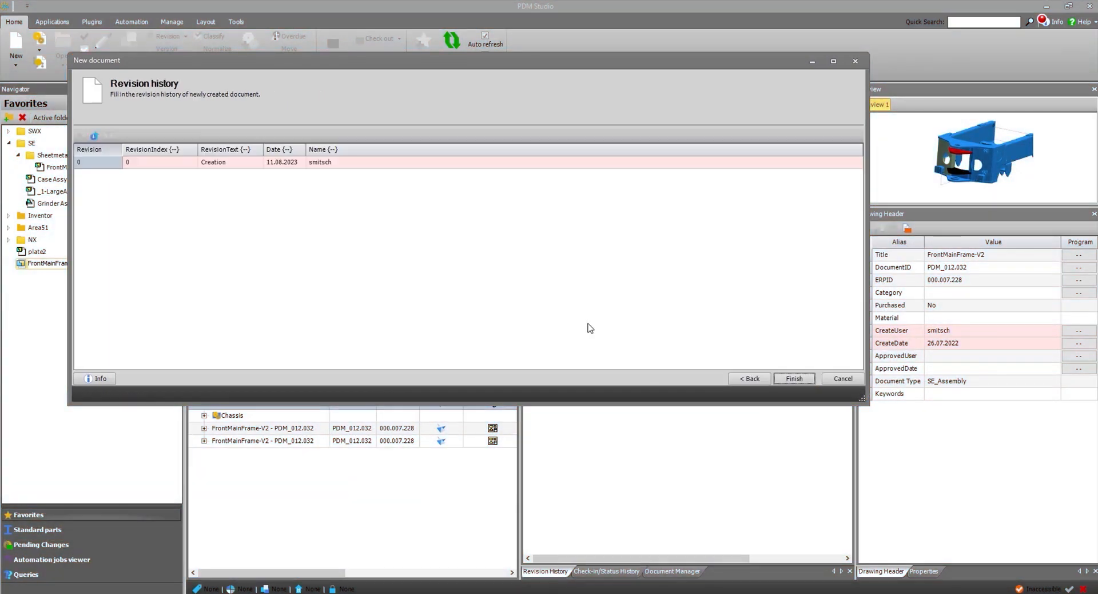
left_click(804, 379)
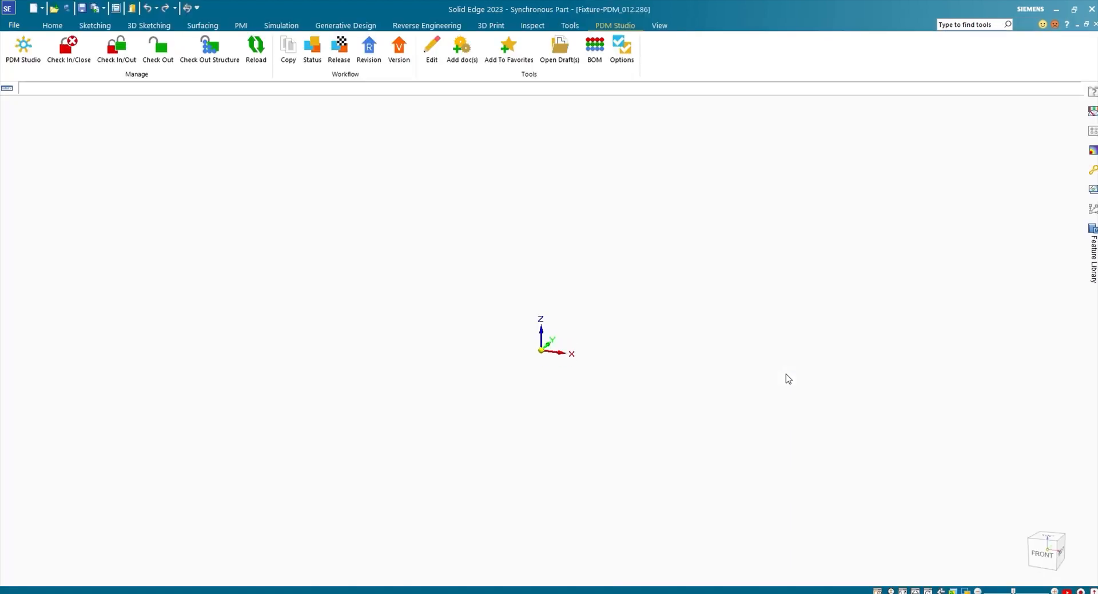
Create a box by centre at the origin, about 257 mm wide and 129 mm high, with a depth of 200 mm.
left_click(52, 25)
left_click(456, 51)
left_click(541, 350)
left_click(338, 221)
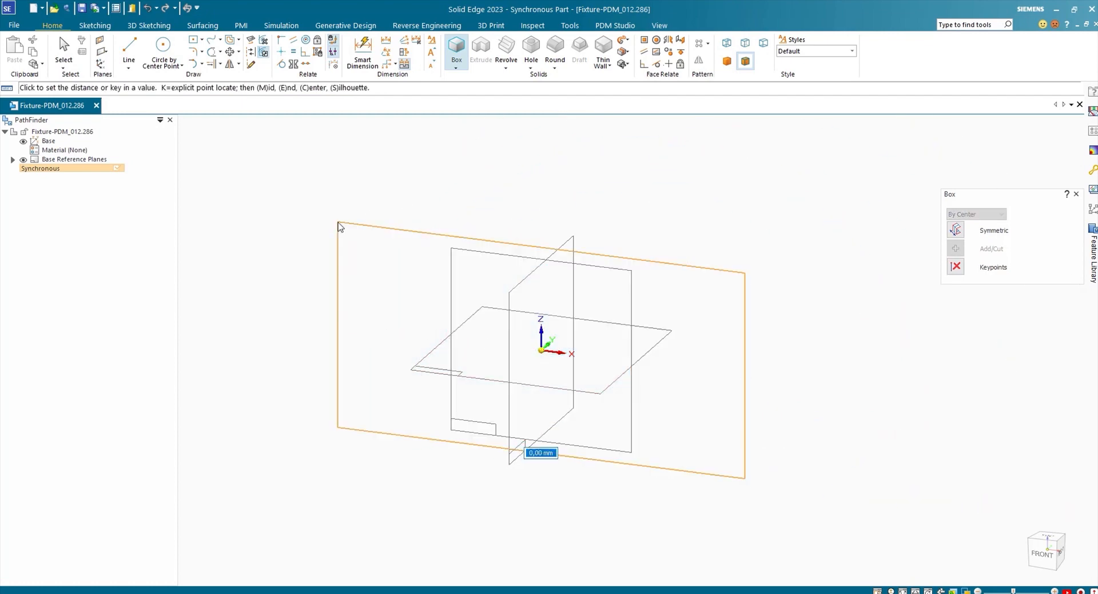
type("200")
key("Return")
Set the box's height to 120 mm and its width to 250 mm.
left_click(318, 331)
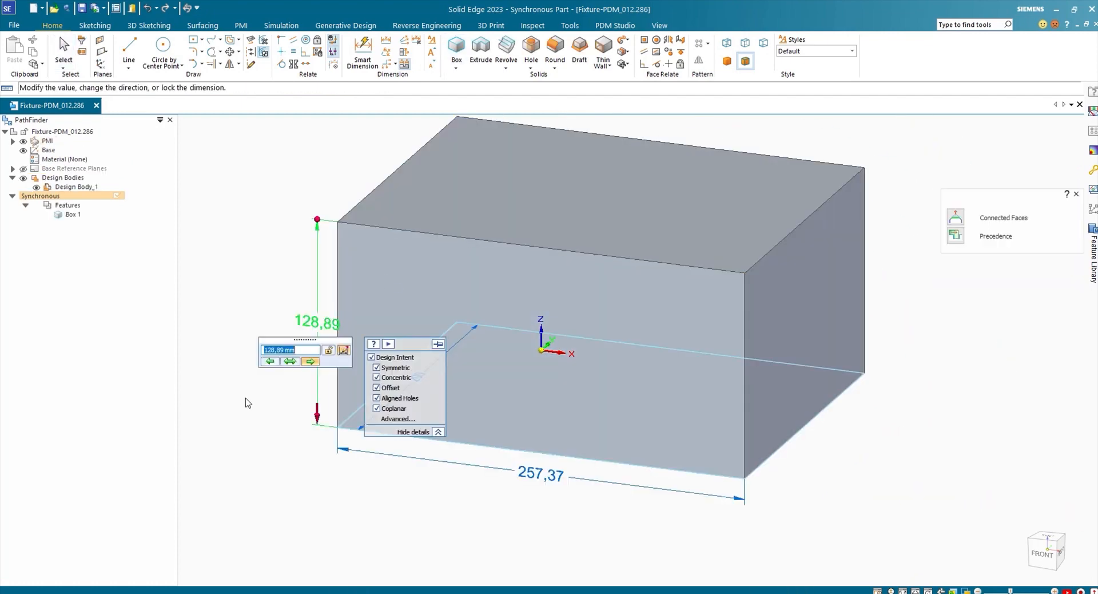
type("120")
key("Return")
left_click(245, 398)
left_click(543, 474)
type("250")
key("Return")
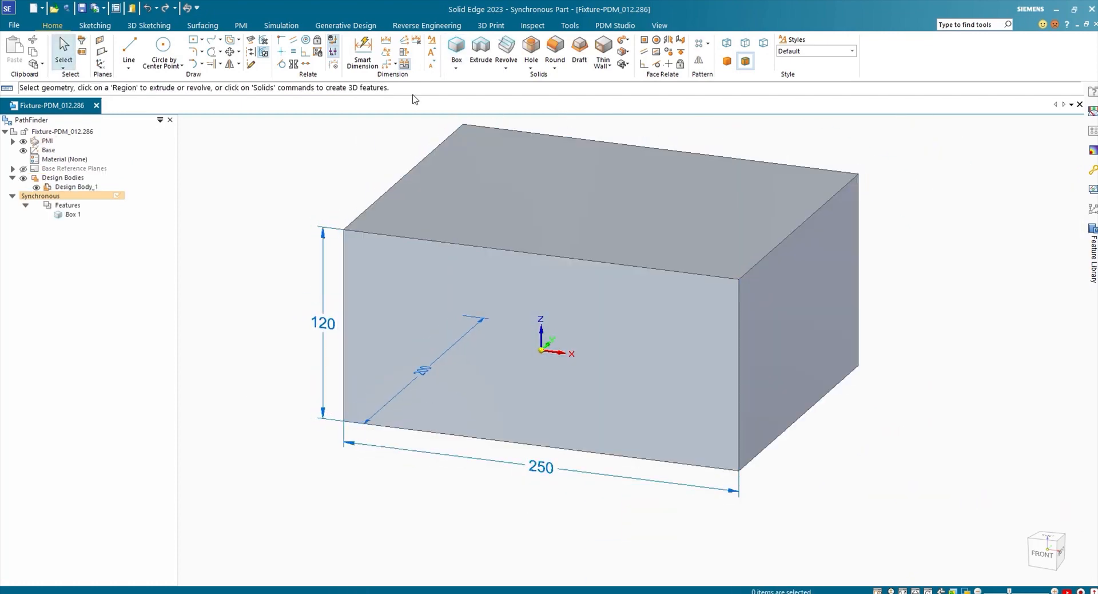
Sketch a rectangle by centre on the box's front face, centred on the midpoint of the upper front edge.
left_click(480, 51)
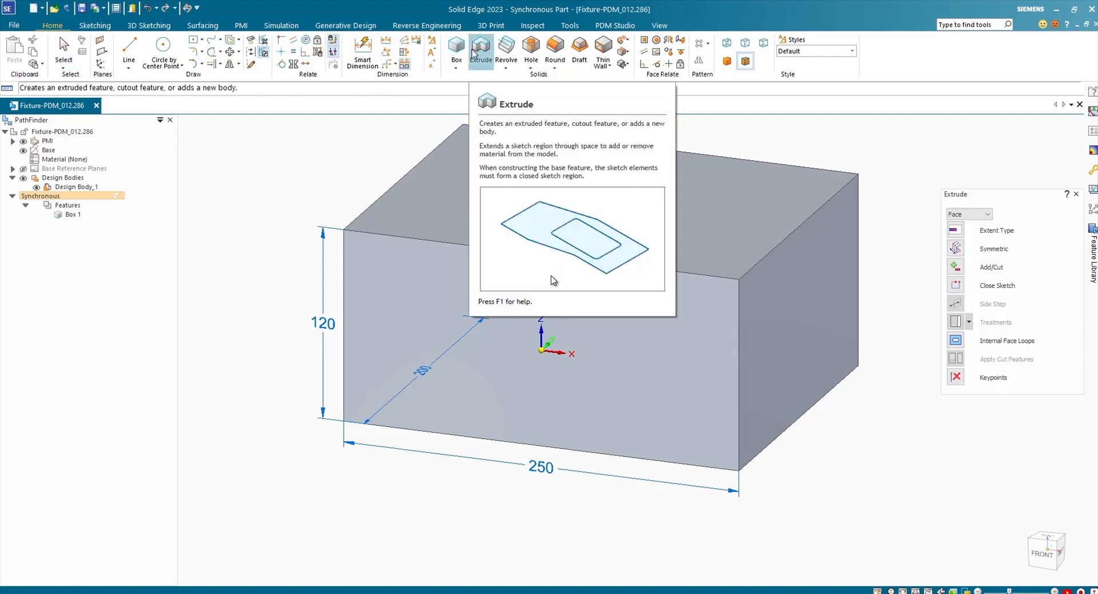
key("Escape")
left_click(193, 40)
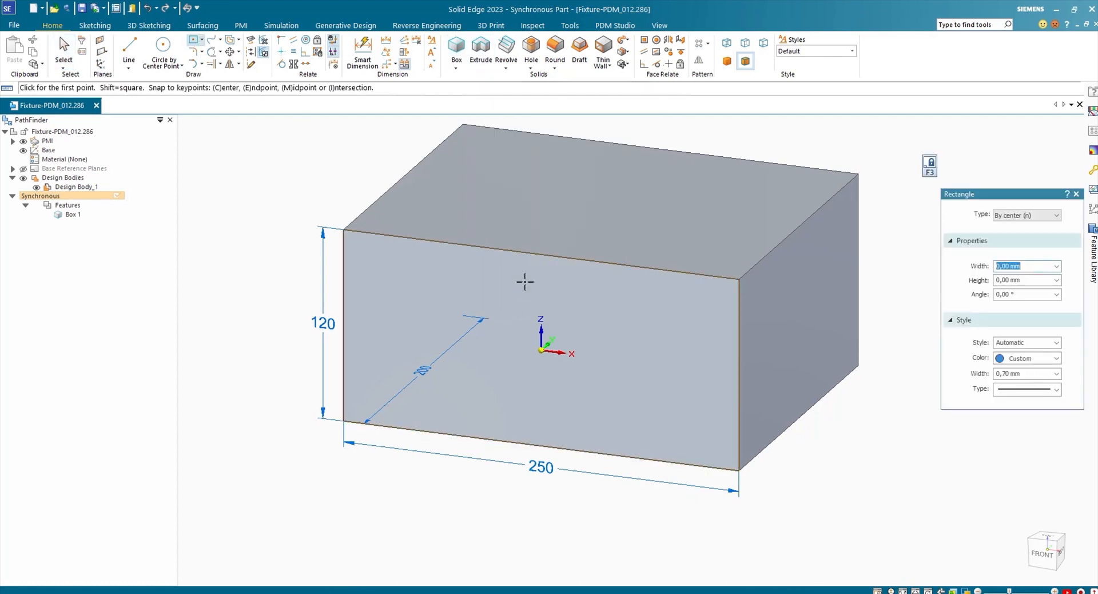
left_click(541, 254)
left_click(439, 195)
Cut the rectangle's lower region through the full depth of the box with Extrude to form a slot.
left_click(477, 55)
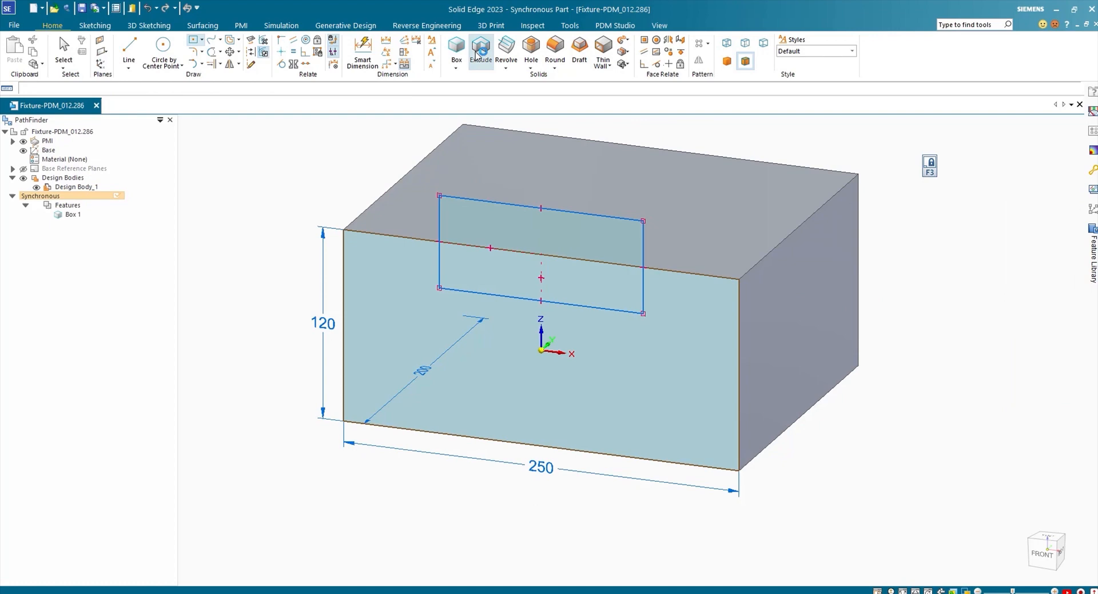
right_click(454, 274)
left_click(520, 300)
right_click(714, 150)
left_click(159, 193)
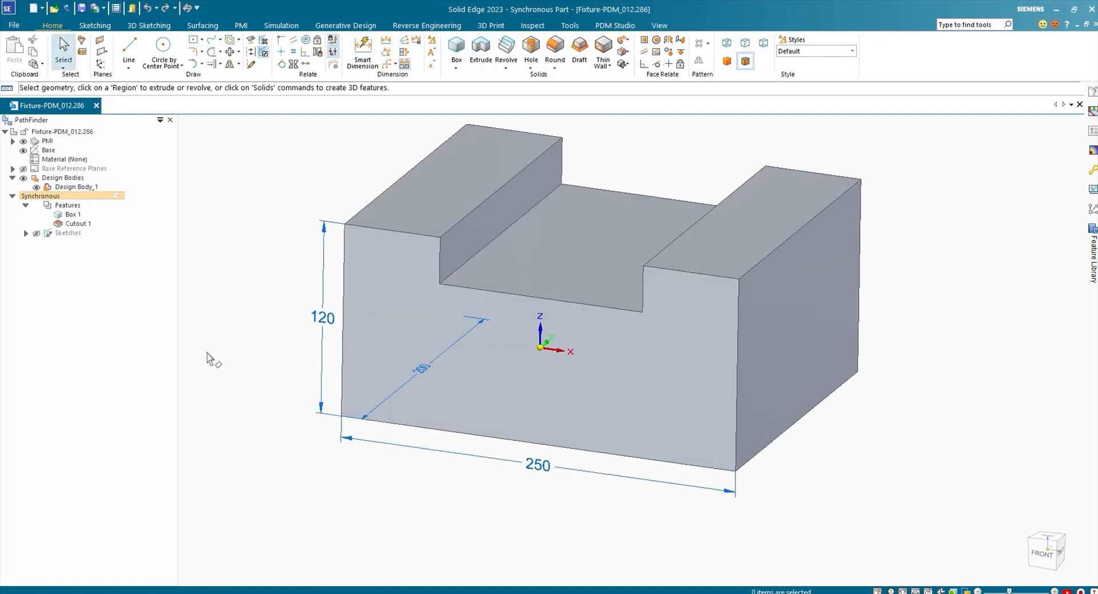
Dimension the slot's depth on the front face and set it to 50 mm.
left_click(362, 53)
left_click(440, 259)
left_click(403, 263)
type("50")
key("Return")
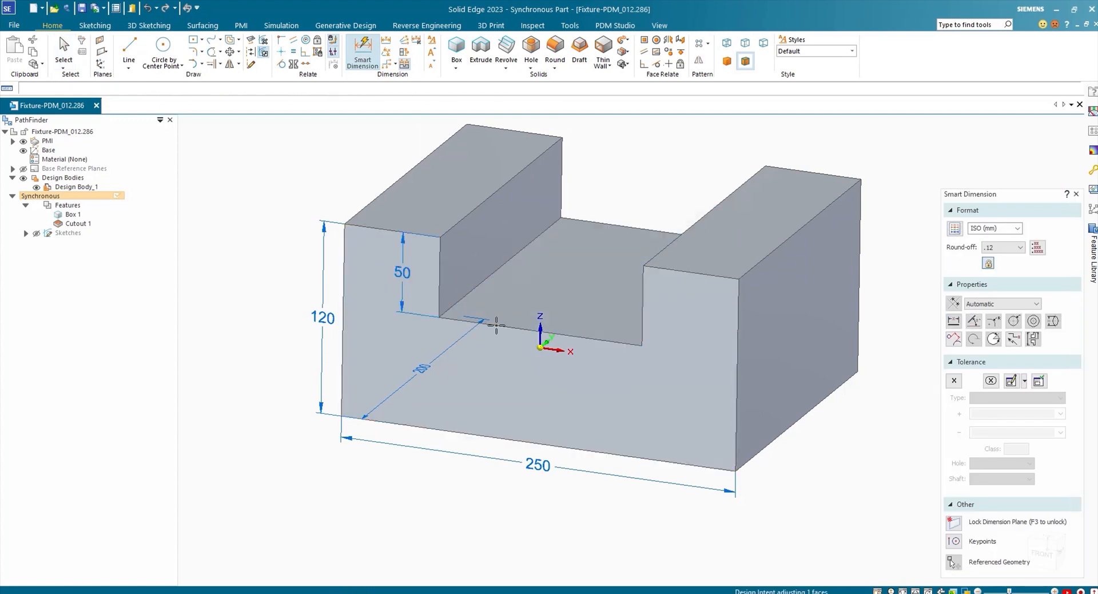
Dimension the slot's width along its floor edge and set it to 120 mm.
left_click(497, 325)
left_click(508, 296)
type("120")
key("Return")
key("Escape")
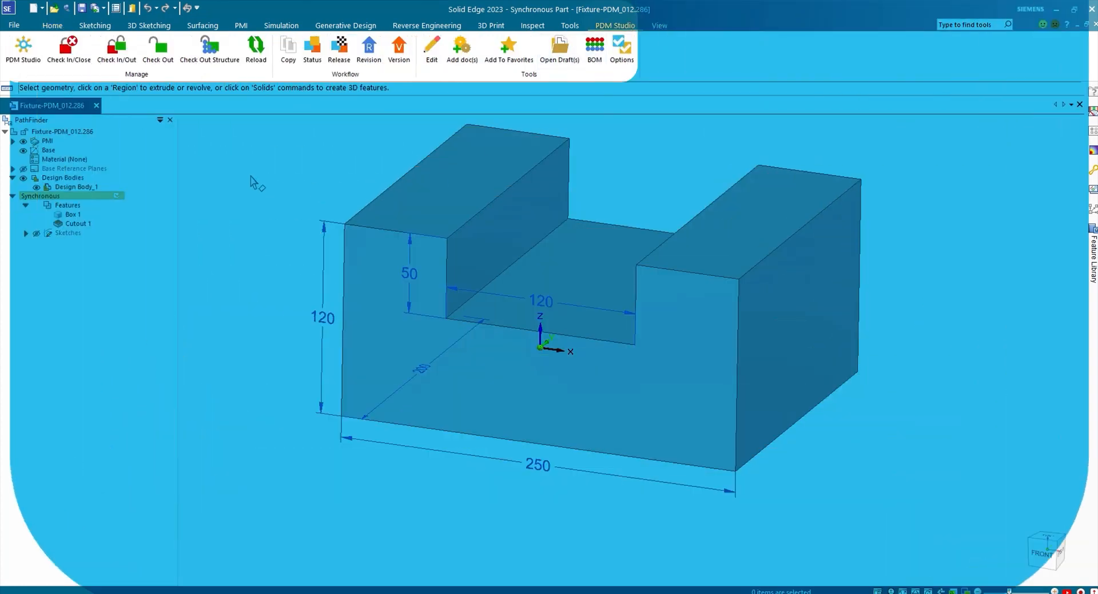
Run Check In/Out on the fixture part, then select it among the pending changes in PDM Studio.
left_click(119, 67)
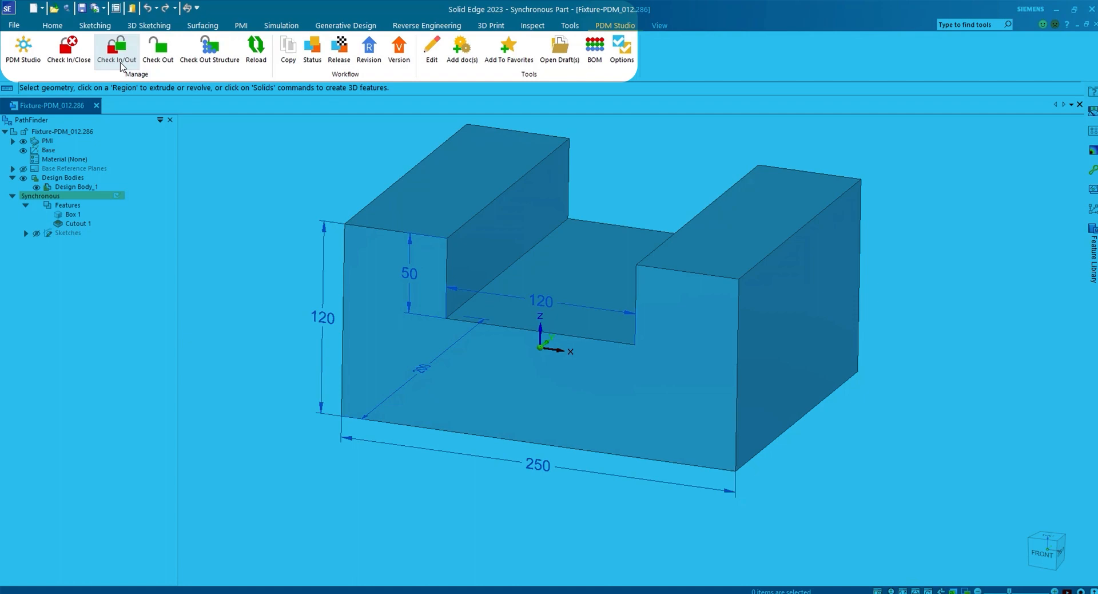
left_click(117, 51)
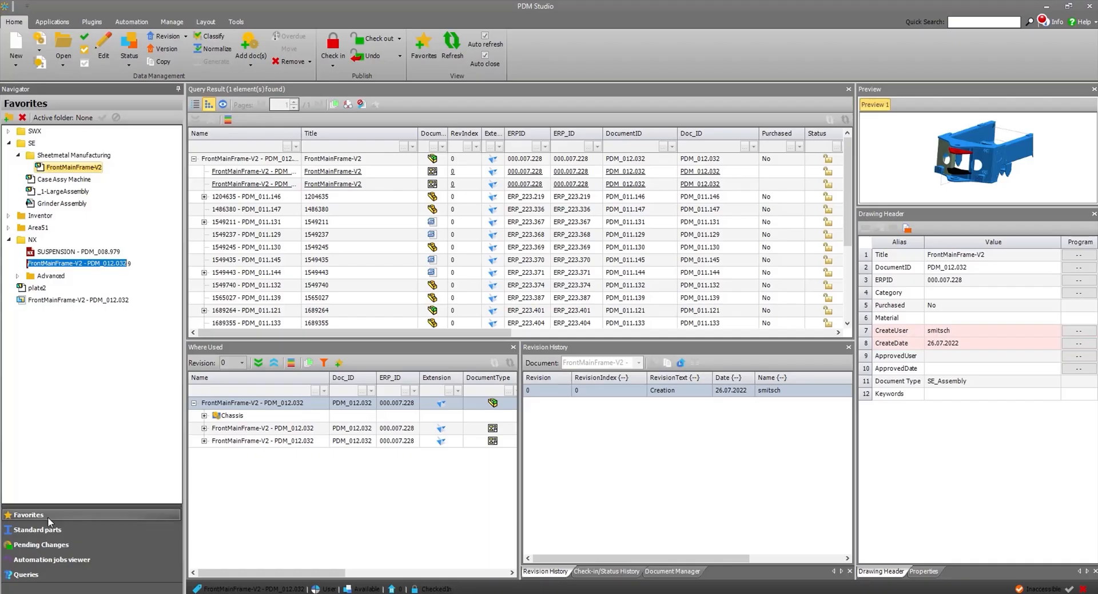
left_click(46, 545)
left_click(43, 157)
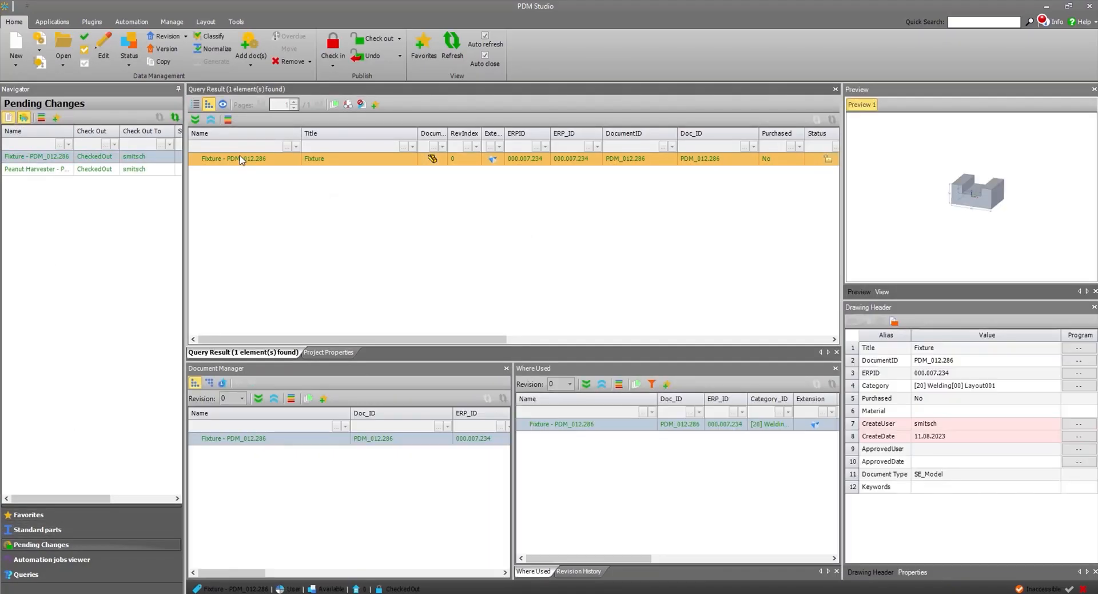
Edit the Fixture document's drawing header to use the material Aluminium, 1060, and save it.
right_click(240, 160)
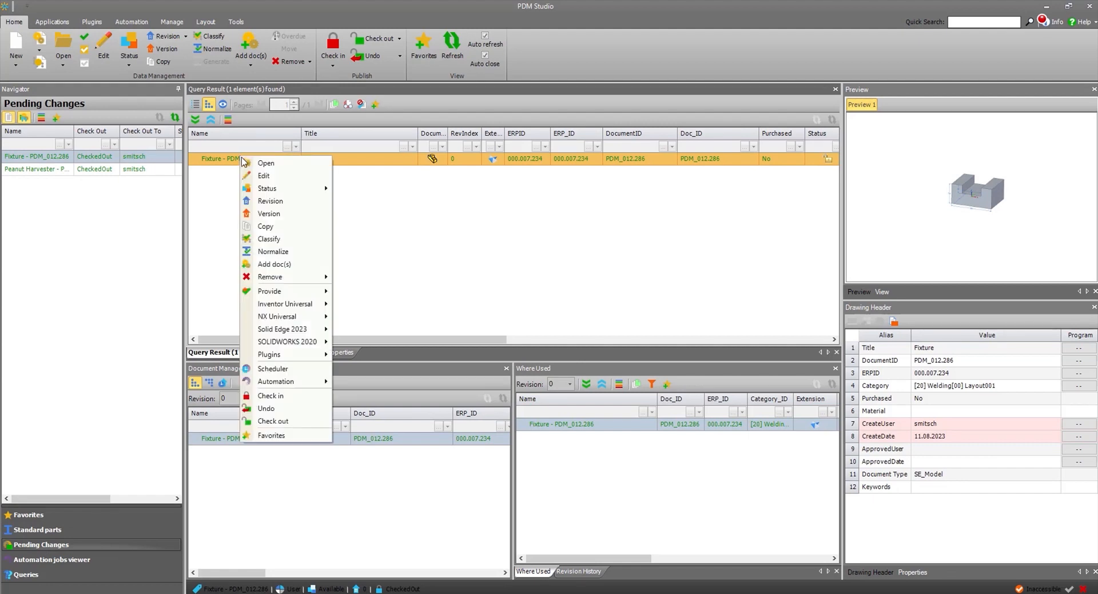
left_click(268, 174)
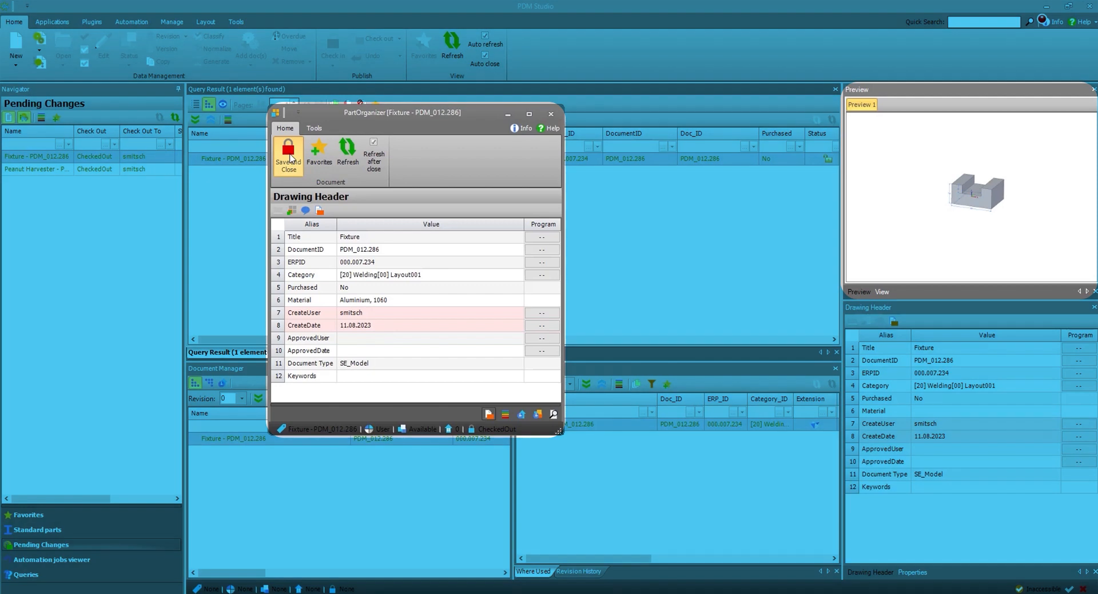
left_click(289, 154)
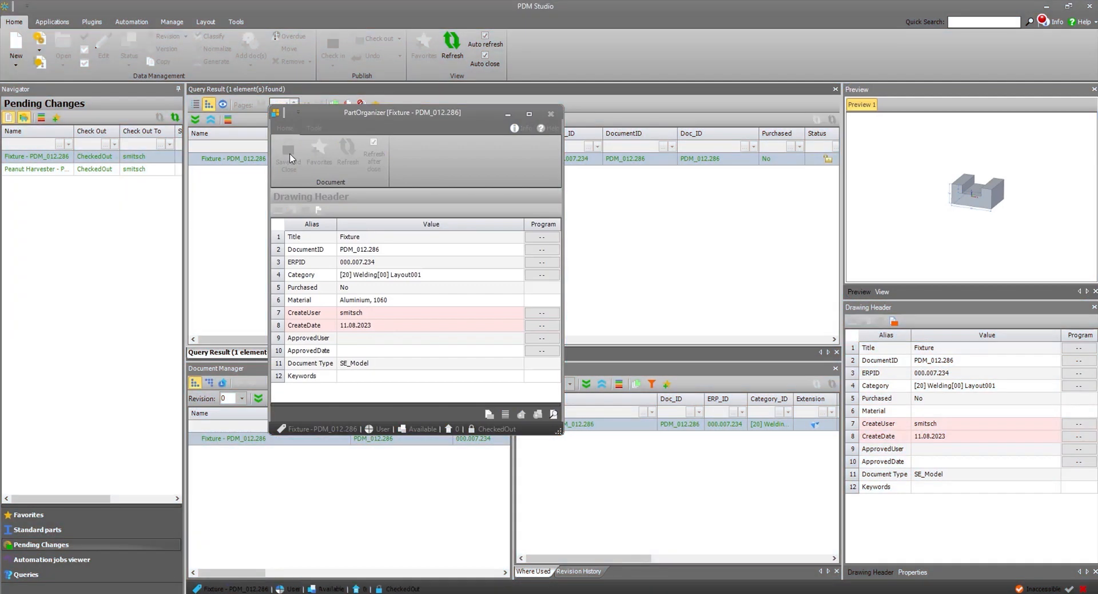
Create a Solid Edge 2023 drawing from the Fixture model using the SE-Drawing-EN.dft template, keeping the inherited header data.
right_click(271, 165)
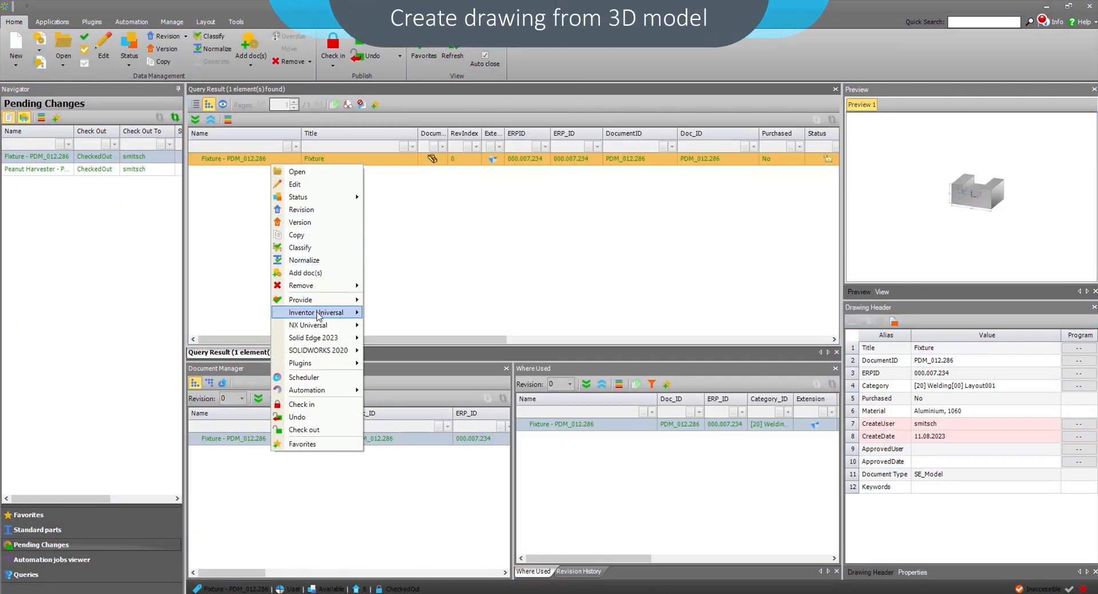
mouse_move(332, 338)
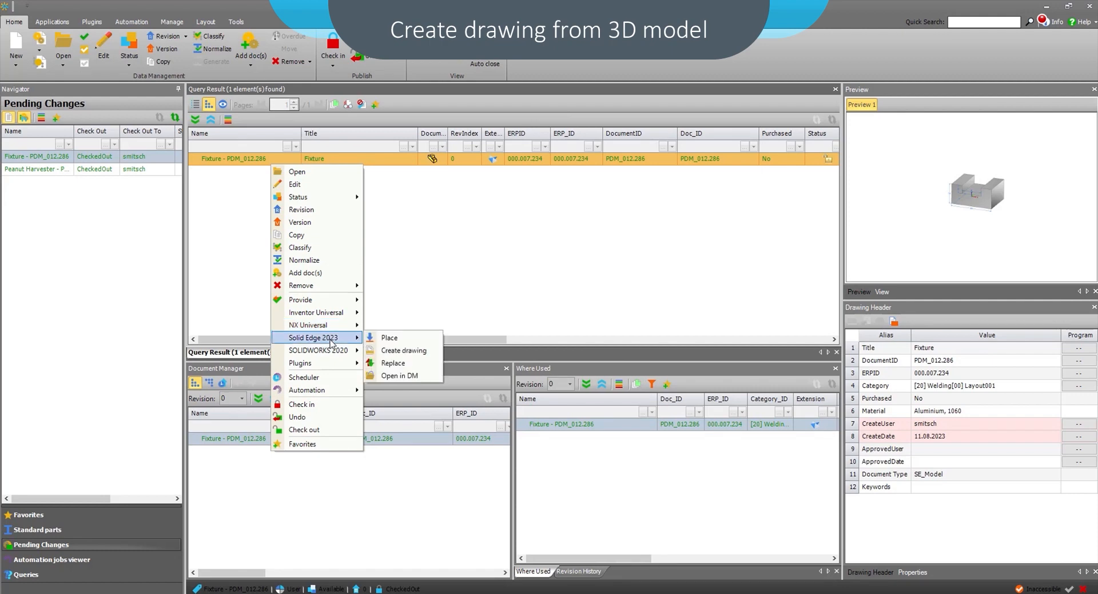
left_click(395, 350)
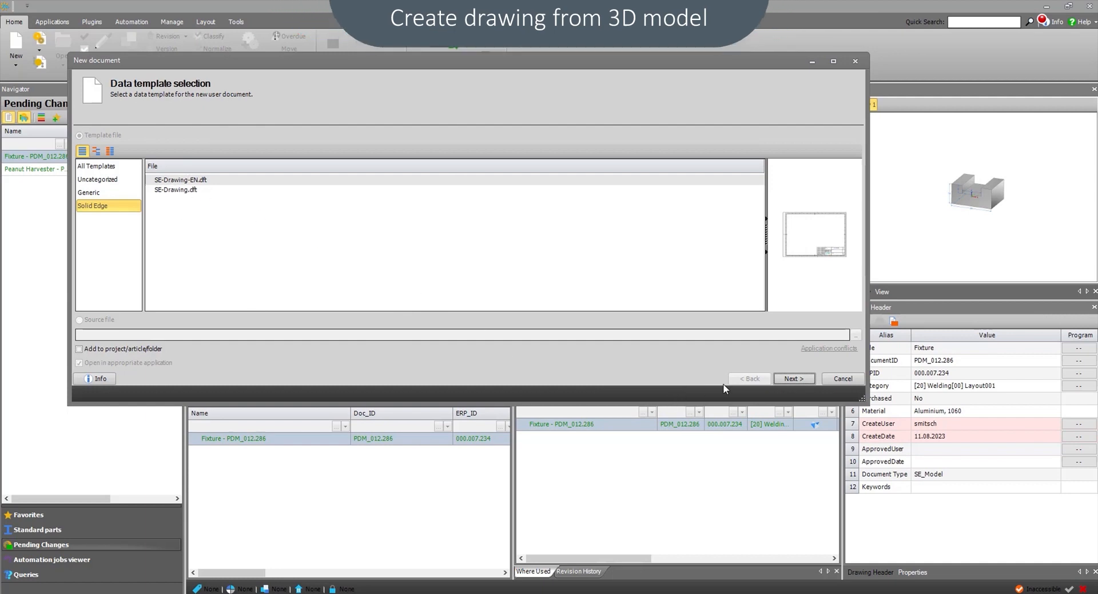
left_click(793, 378)
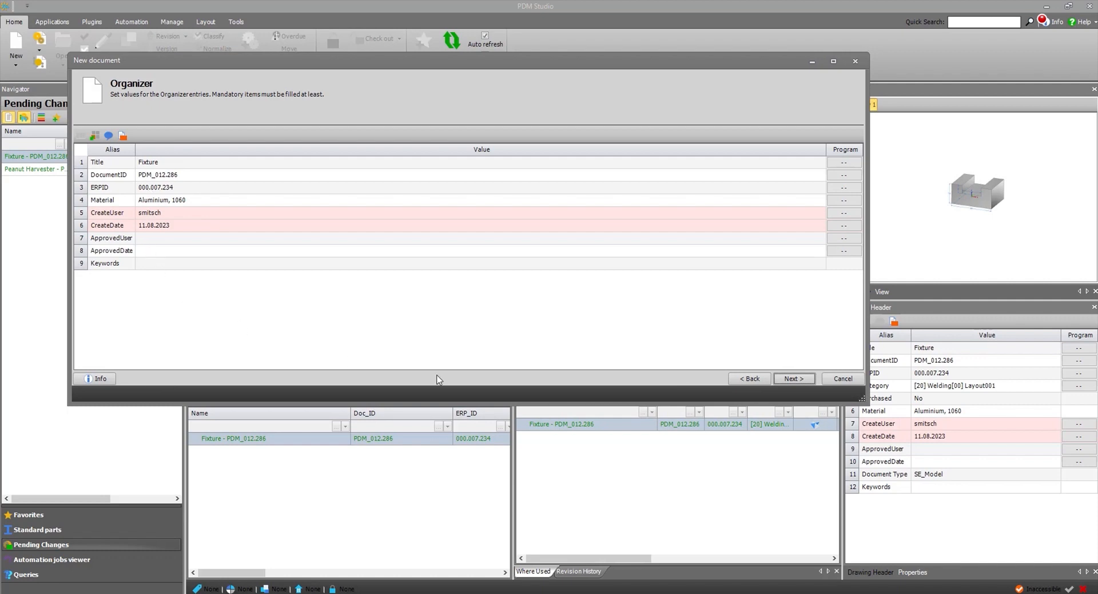
left_click(807, 380)
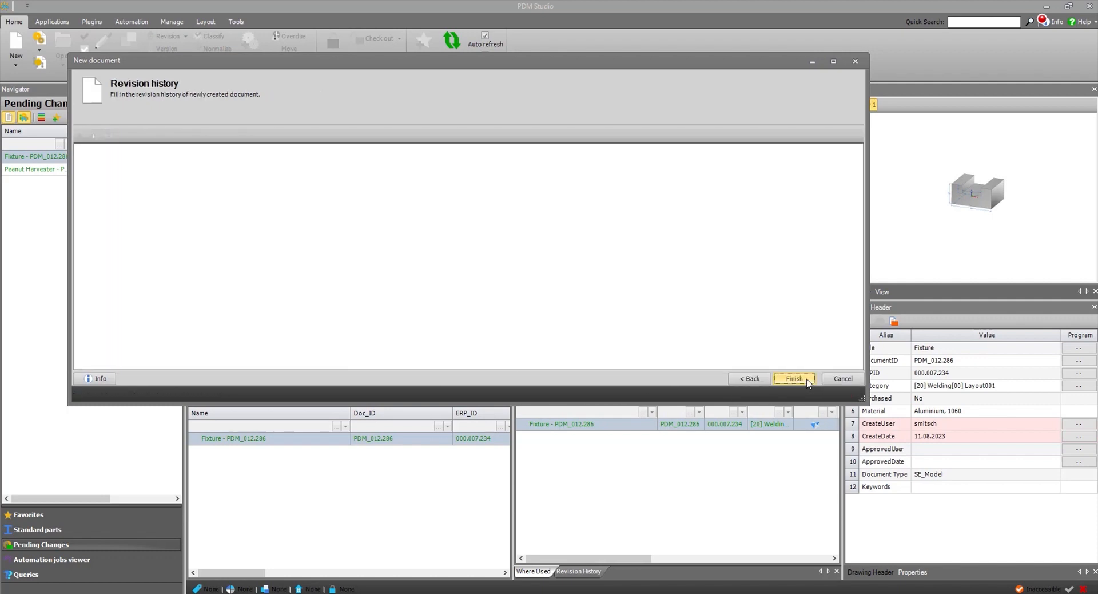
left_click(795, 378)
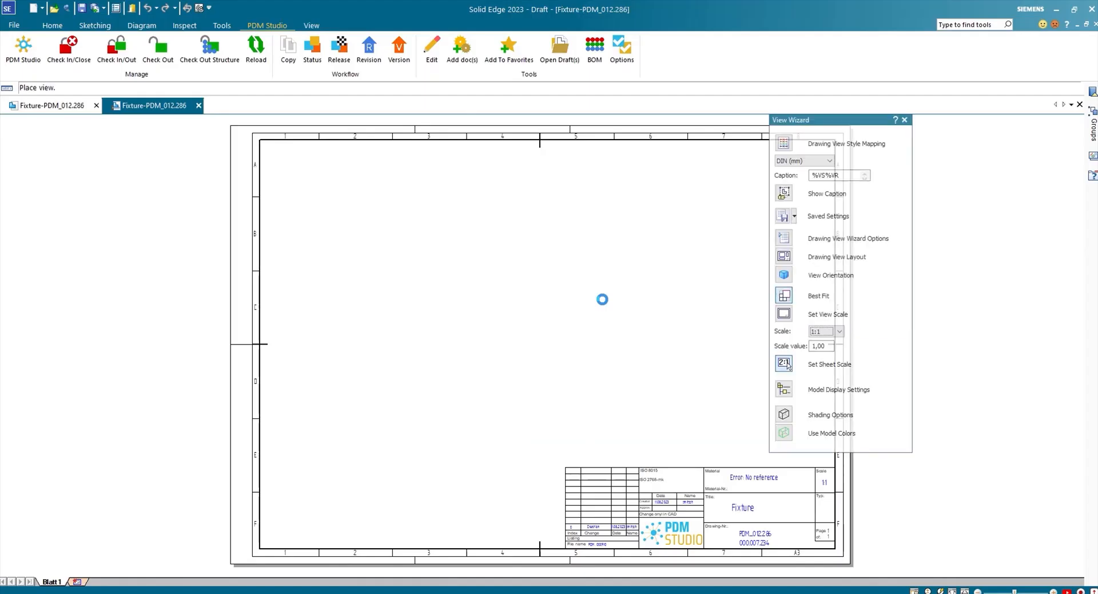
Set the view scale to 1:2 and place the fixture's front, side, top and isometric views on the sheet.
left_click(840, 332)
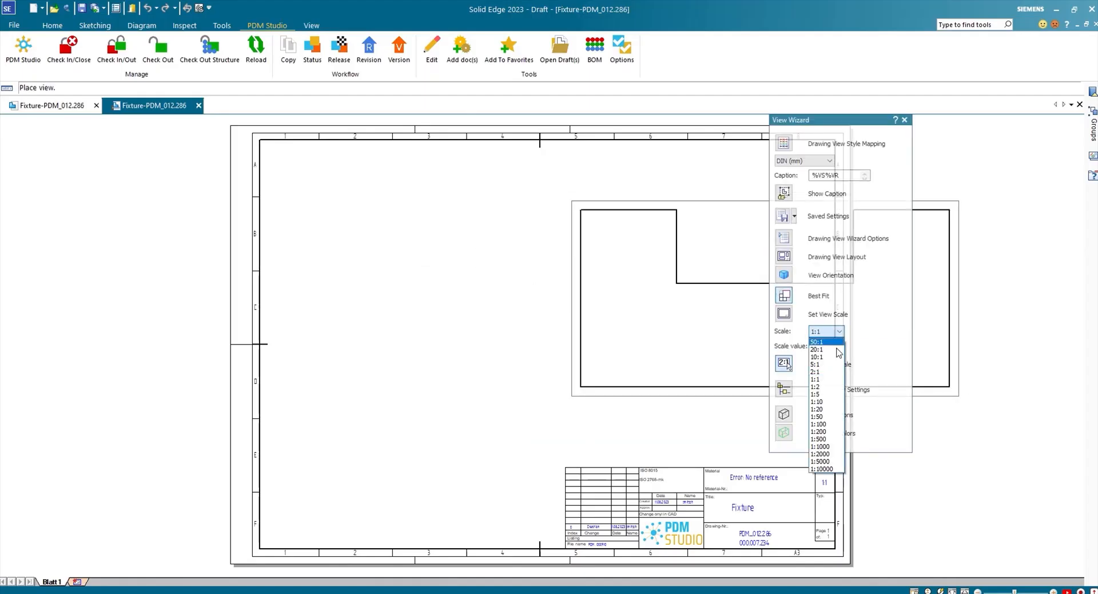
left_click(828, 387)
left_click(395, 212)
left_click(674, 210)
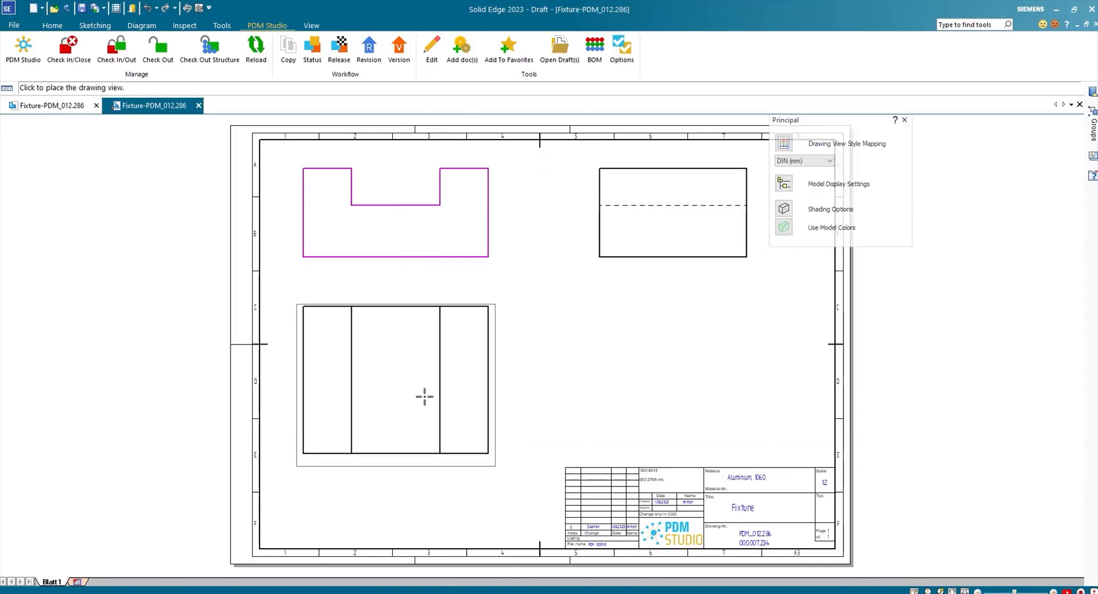
left_click(424, 398)
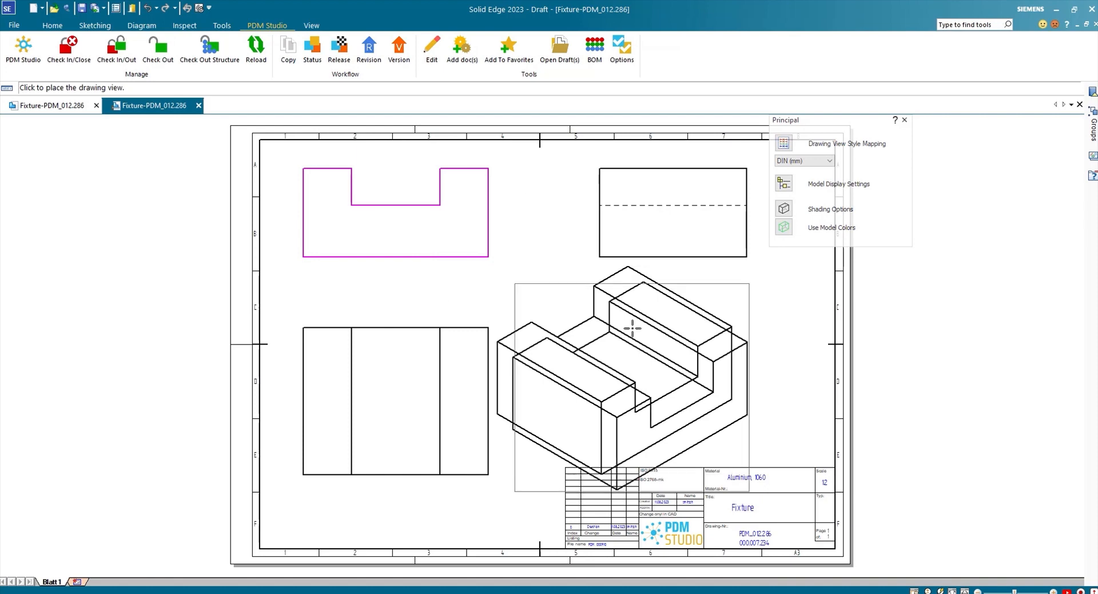
left_click(614, 314)
Scale the isometric view down to fit above the title block.
left_click(608, 294)
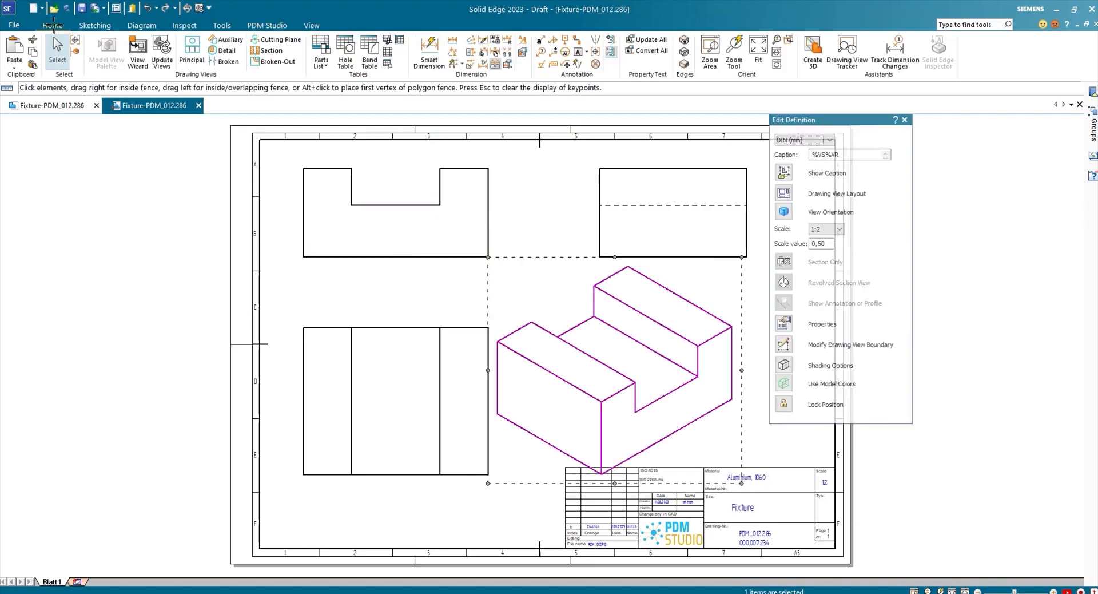
left_click(94, 25)
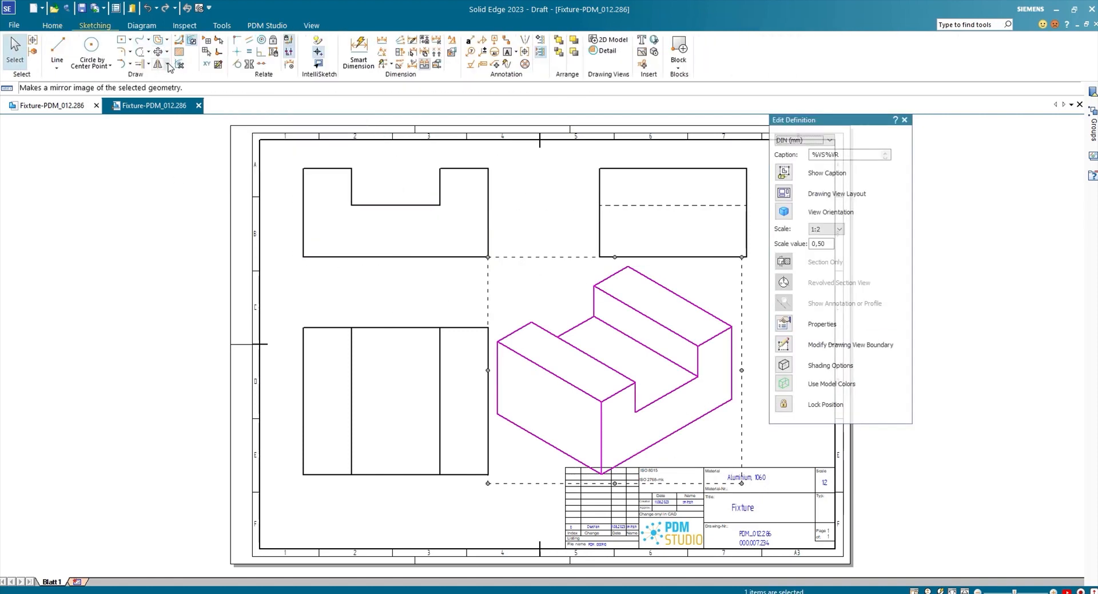
left_click(167, 64)
left_click(179, 105)
left_click(623, 359)
left_click(666, 328)
key("Escape")
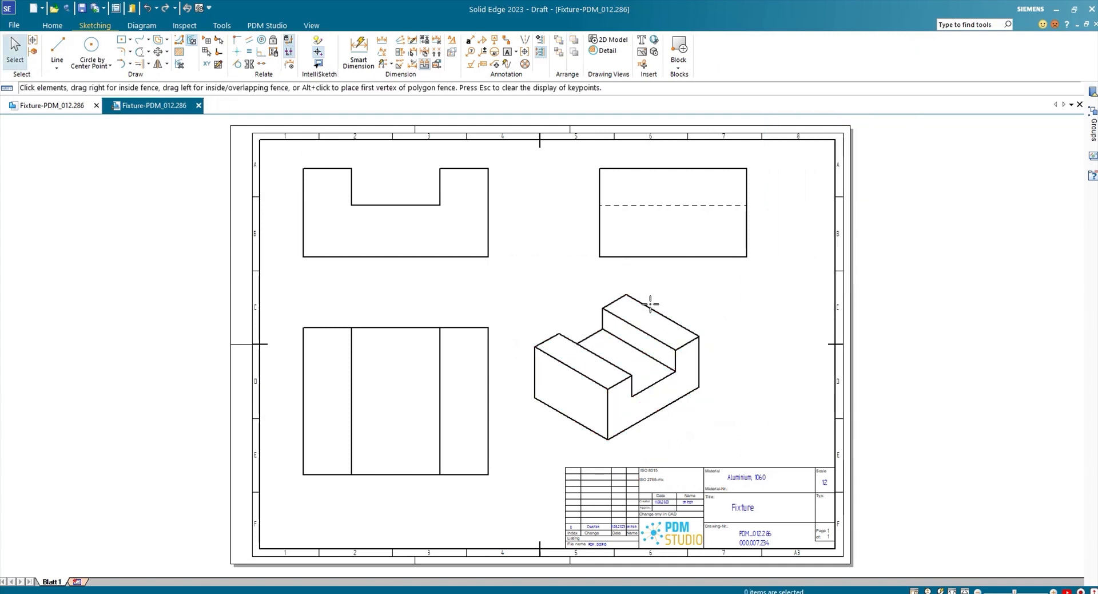
Apply shading to the isometric view and update the drawing views.
left_click(650, 304)
left_click(785, 366)
left_click(797, 416)
left_click(161, 409)
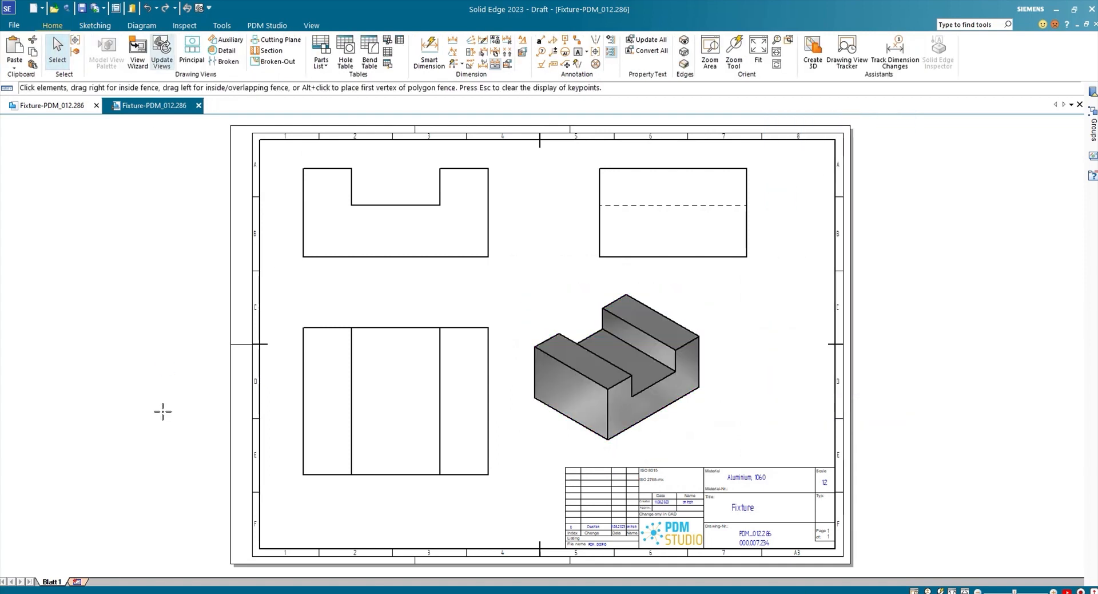
left_click(267, 26)
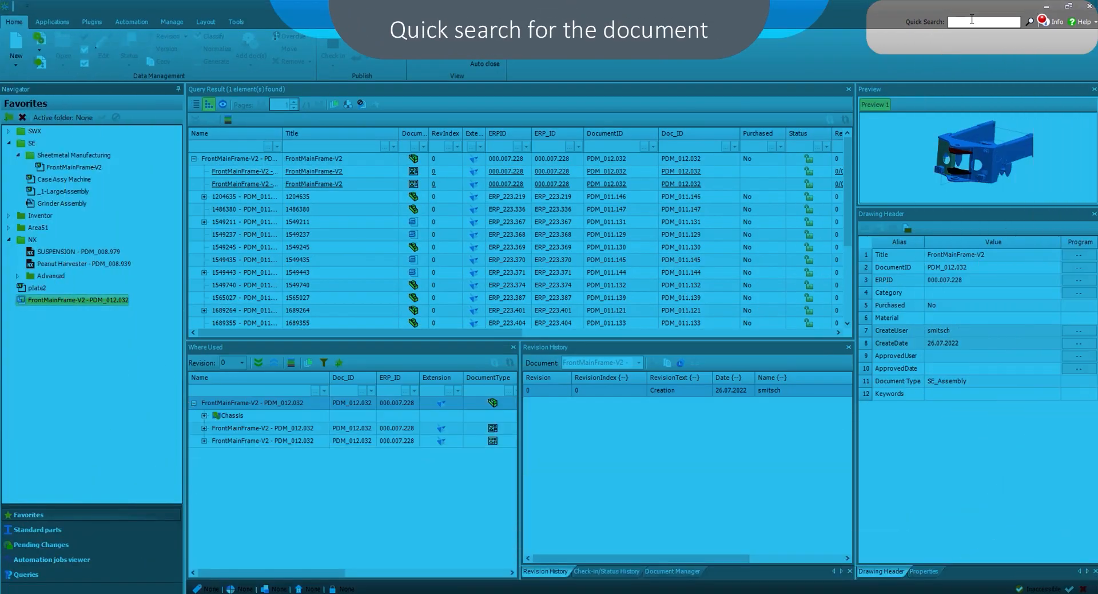
Run a quick search for "Fixture" in PDM Studio and select the fixture's drawing to preview it.
left_click(972, 19)
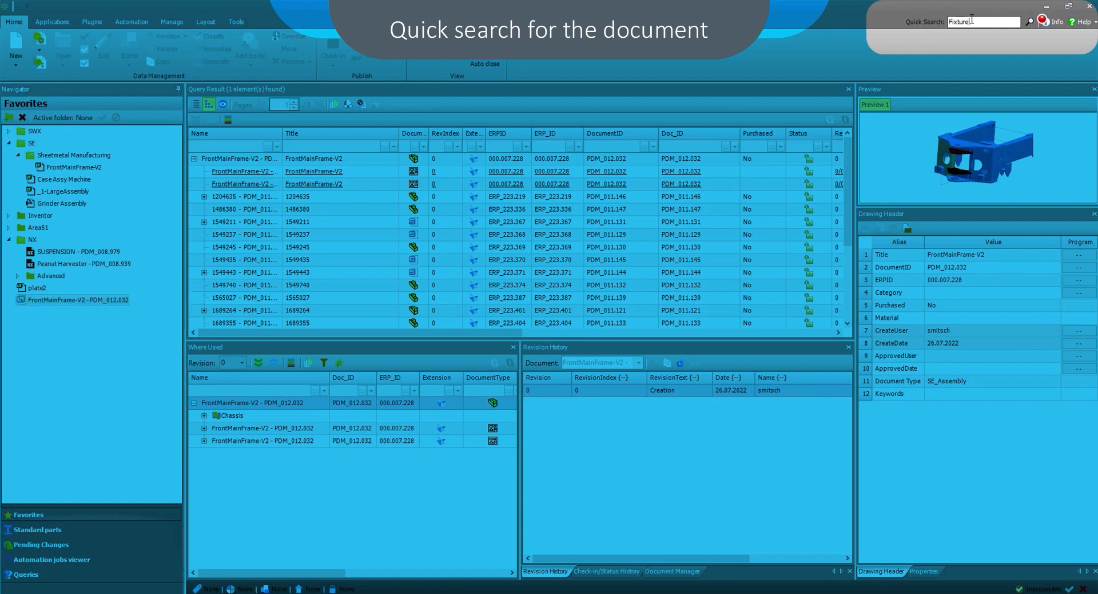
key("Return")
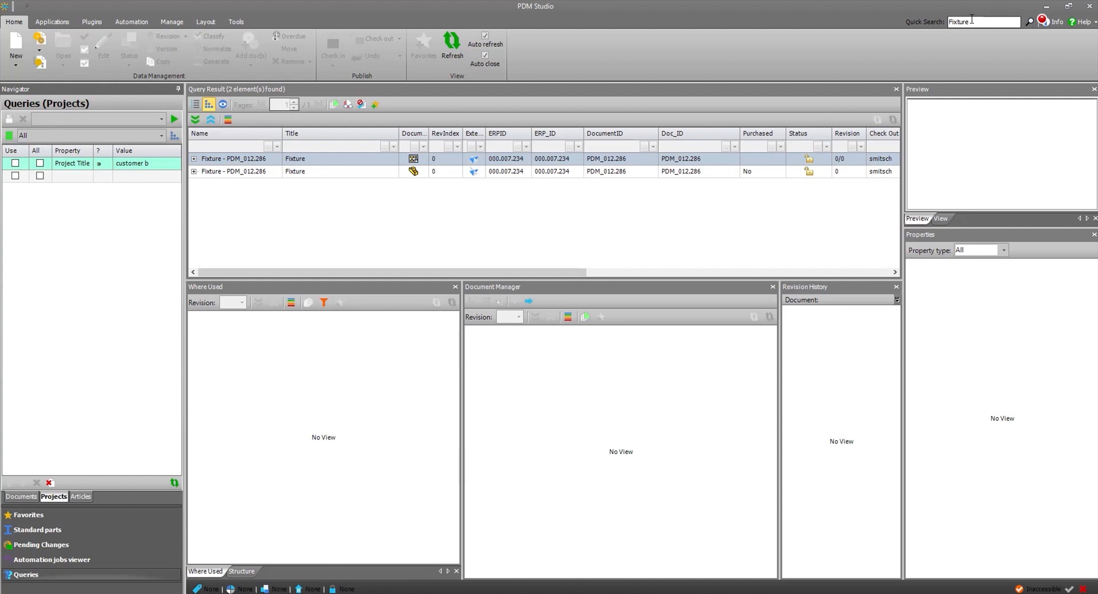
left_click(247, 160)
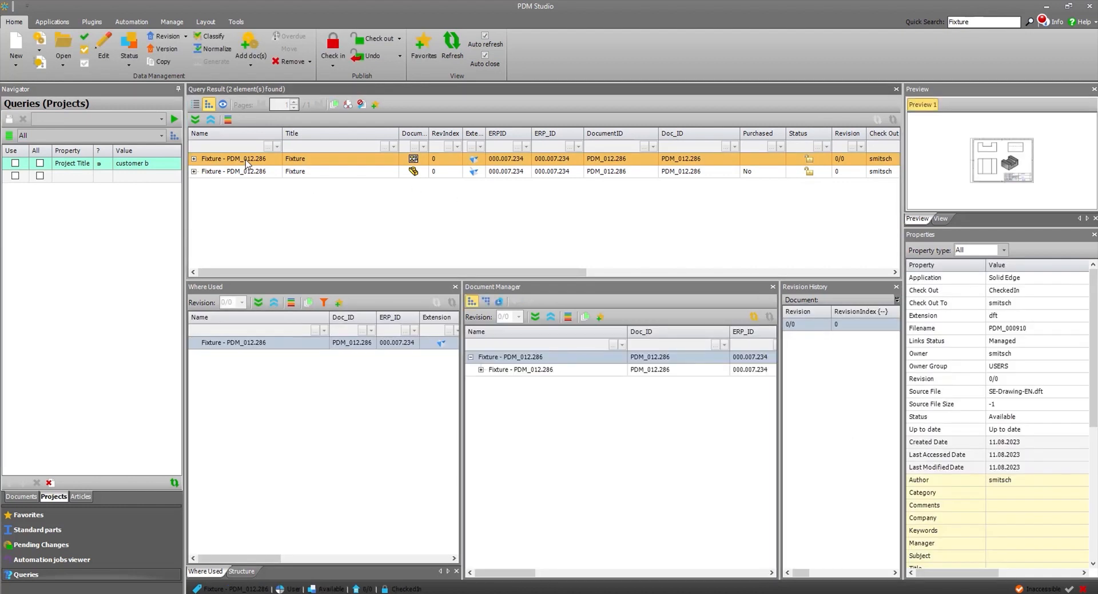
Expand the fixture part and drawing in the query result to examine how the two documents are related.
left_click(245, 172)
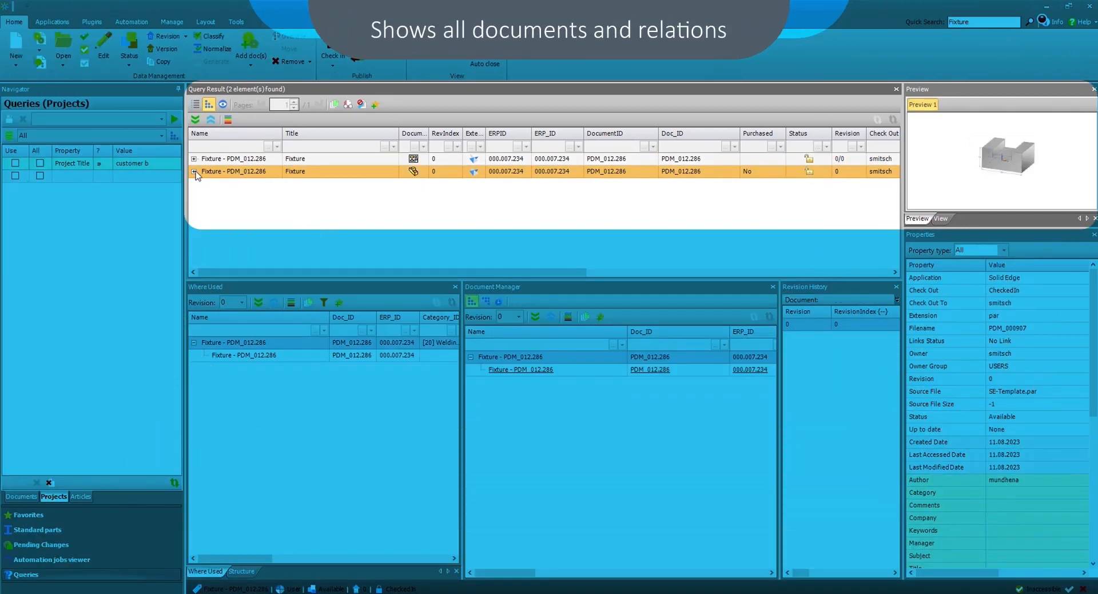
left_click(195, 172)
left_click(232, 185)
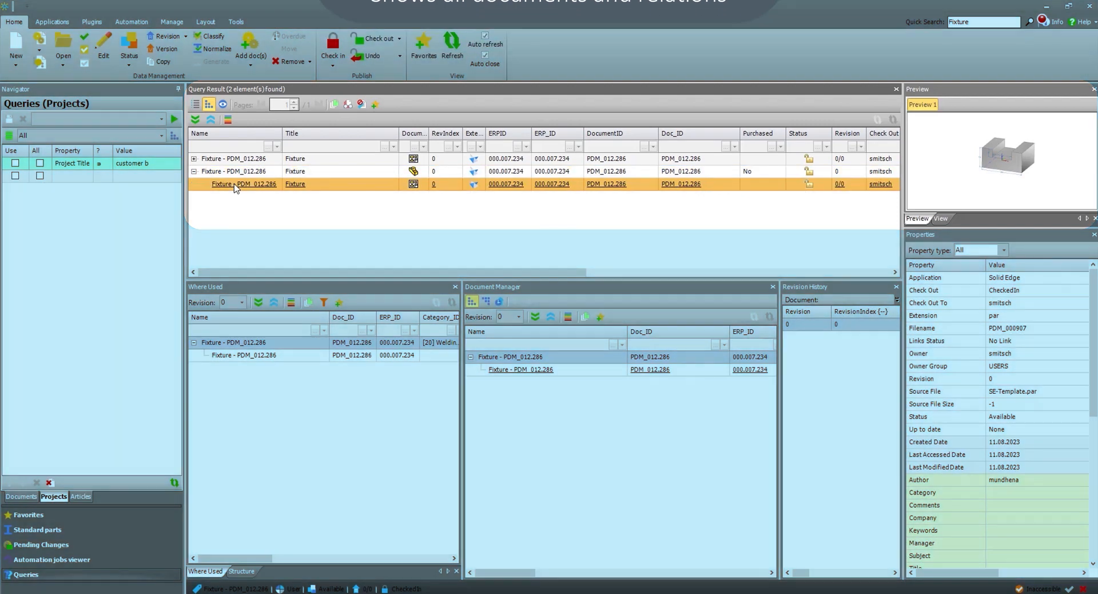
left_click(199, 160)
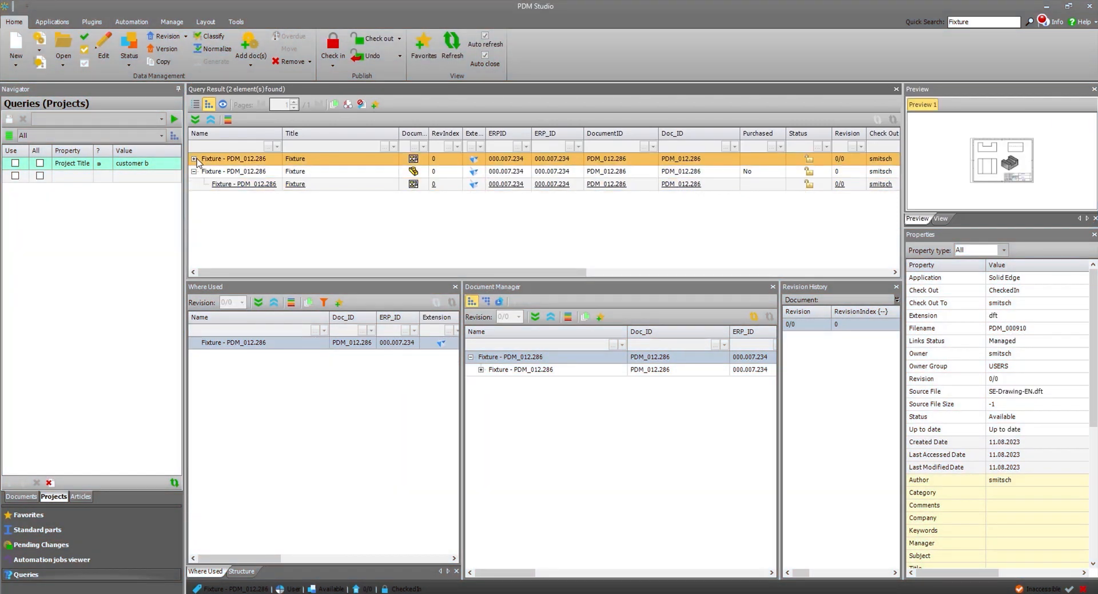
left_click(195, 159)
left_click(219, 173)
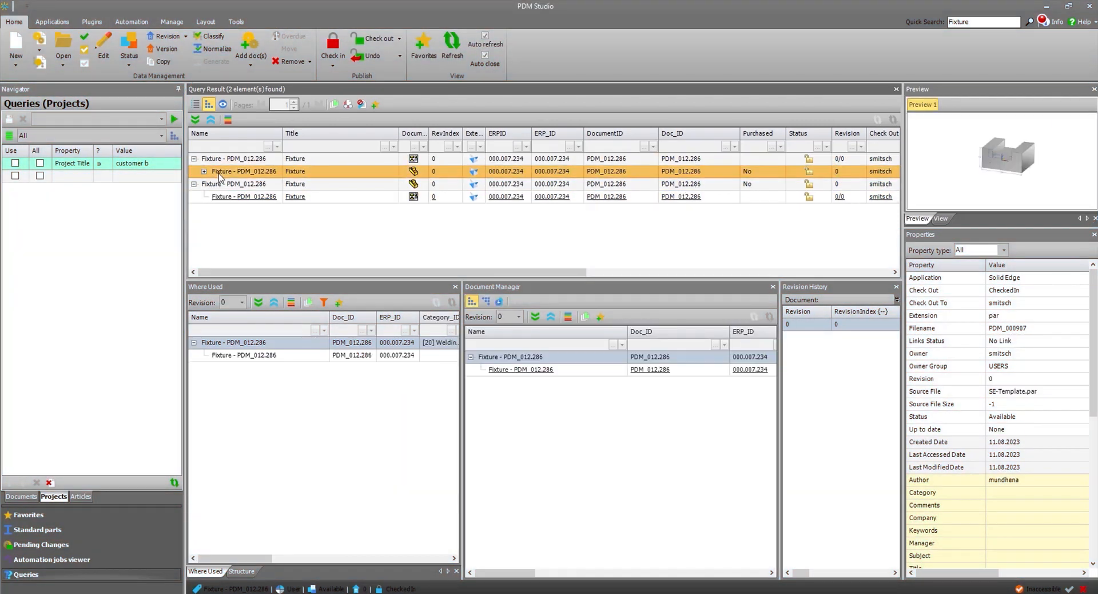
Open the fixture's part model in Solid Edge from the query result and maximize its window.
left_click(227, 183)
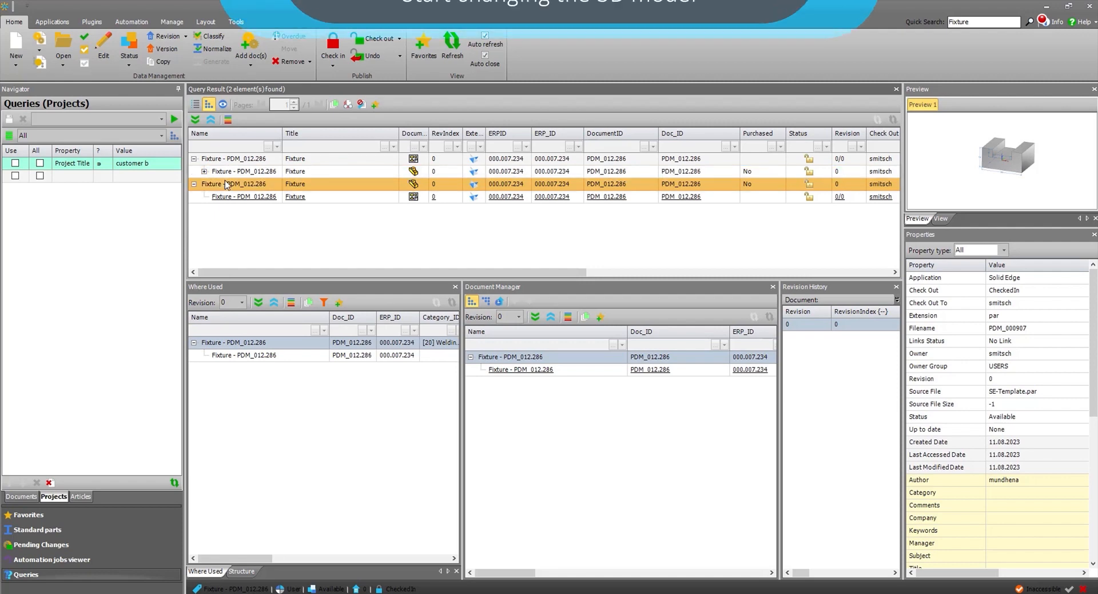
right_click(227, 183)
left_click(242, 184)
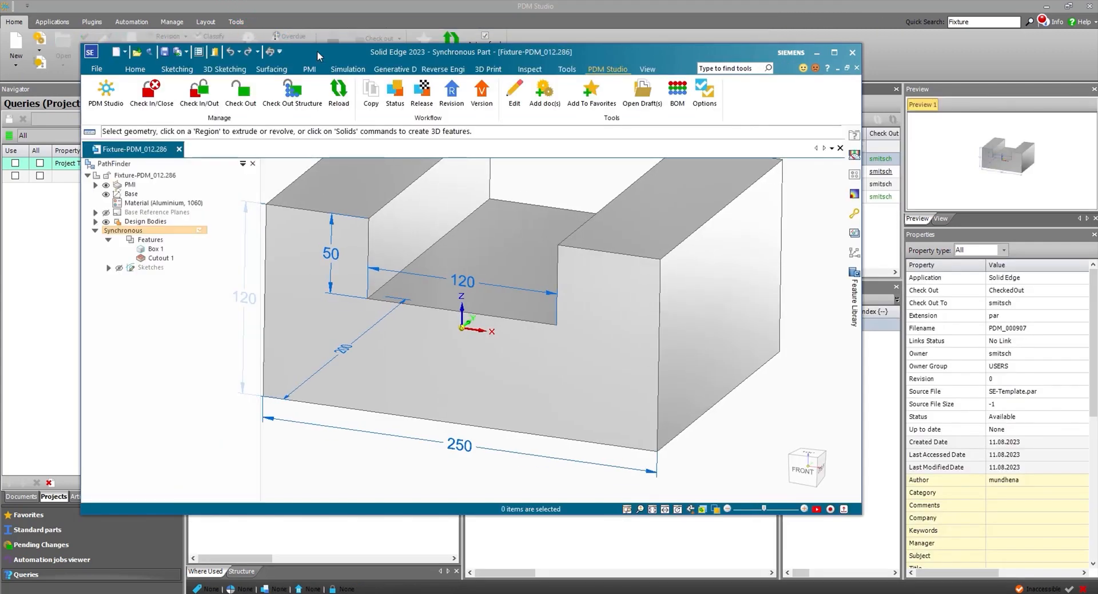
double_click(317, 50)
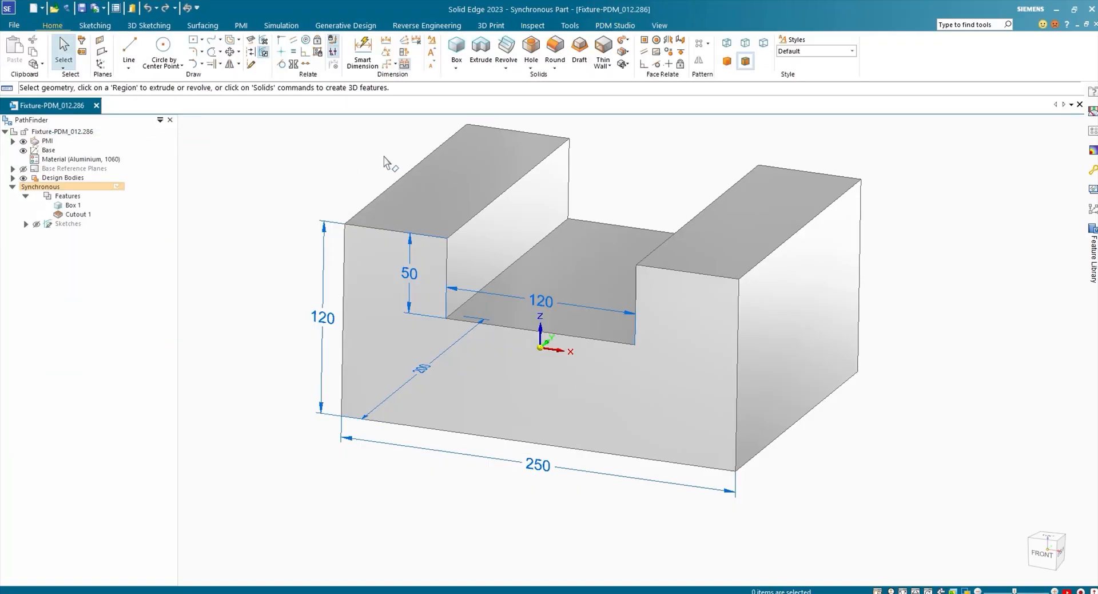
Chamfer the two upper inner edges along the fixture's cutout with an equal setback of 25 mm.
left_click(555, 69)
left_click(590, 103)
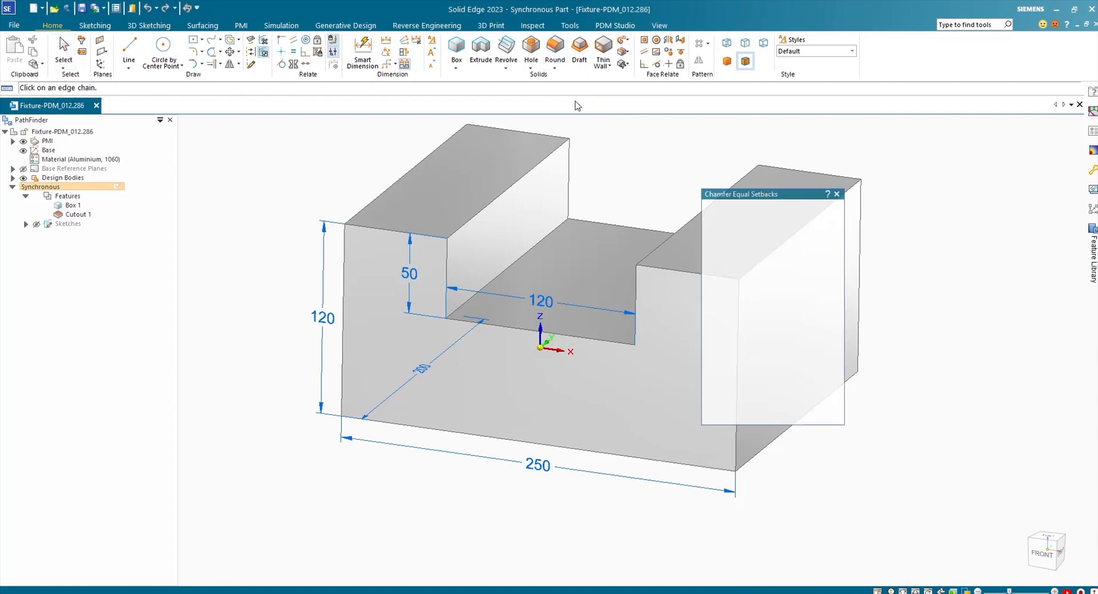
left_click(507, 192)
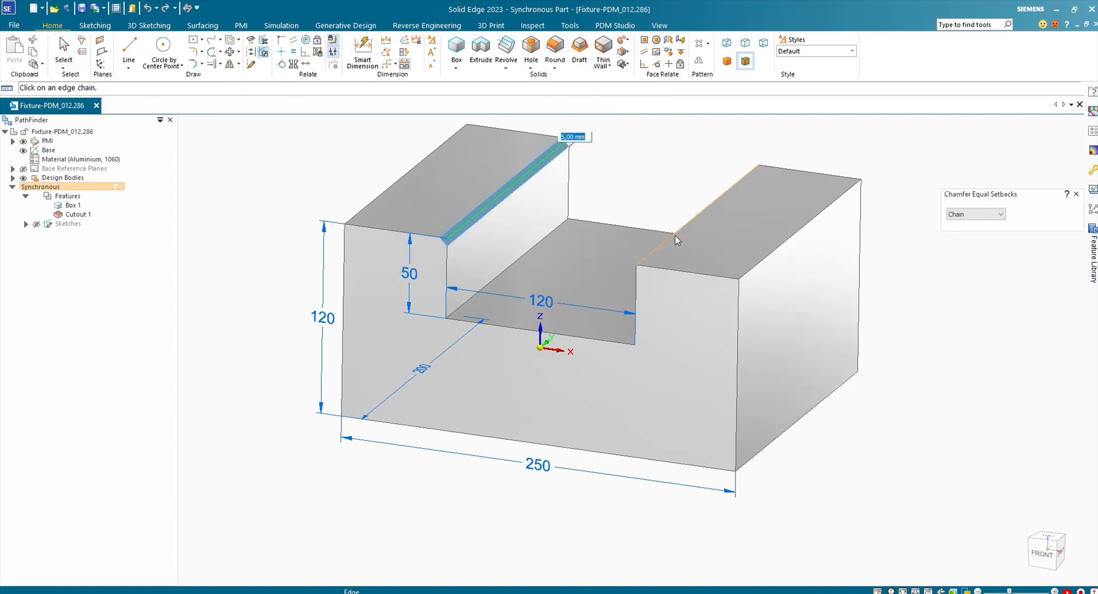
type("25")
key("Return")
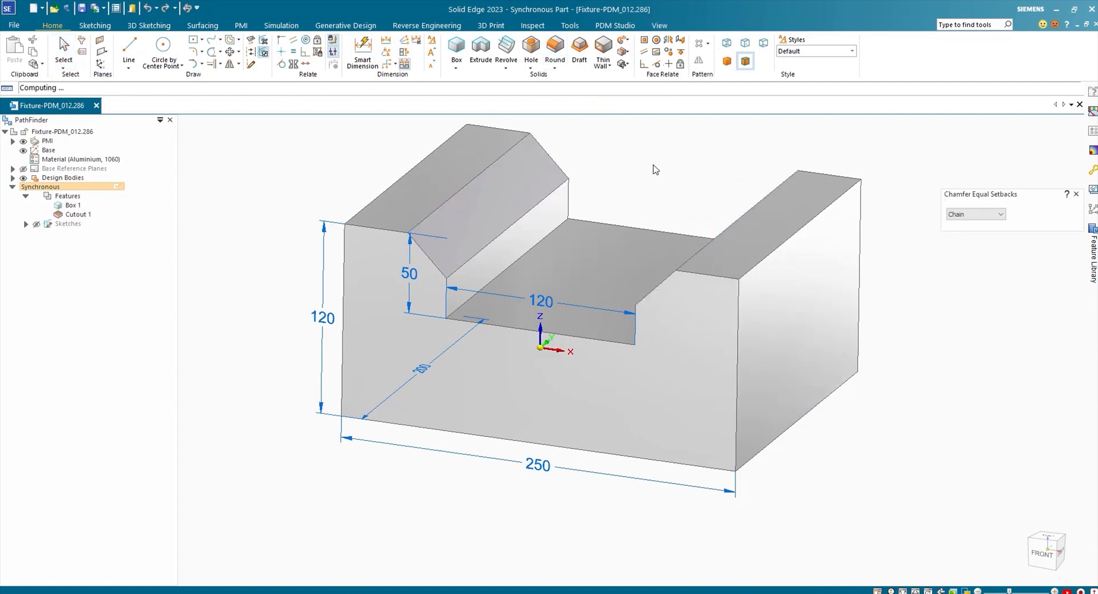
middle_click_drag(656, 169, 390, 514)
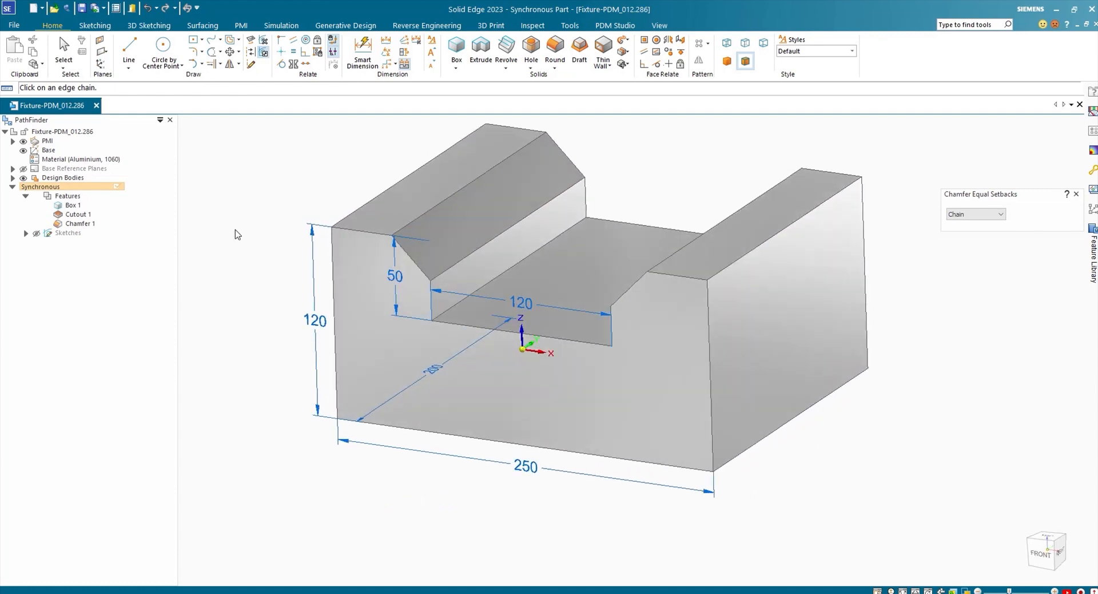
key("Escape")
Edit the part's PDM properties, set its title to "Fixture - U22", and save and close them.
left_click(614, 25)
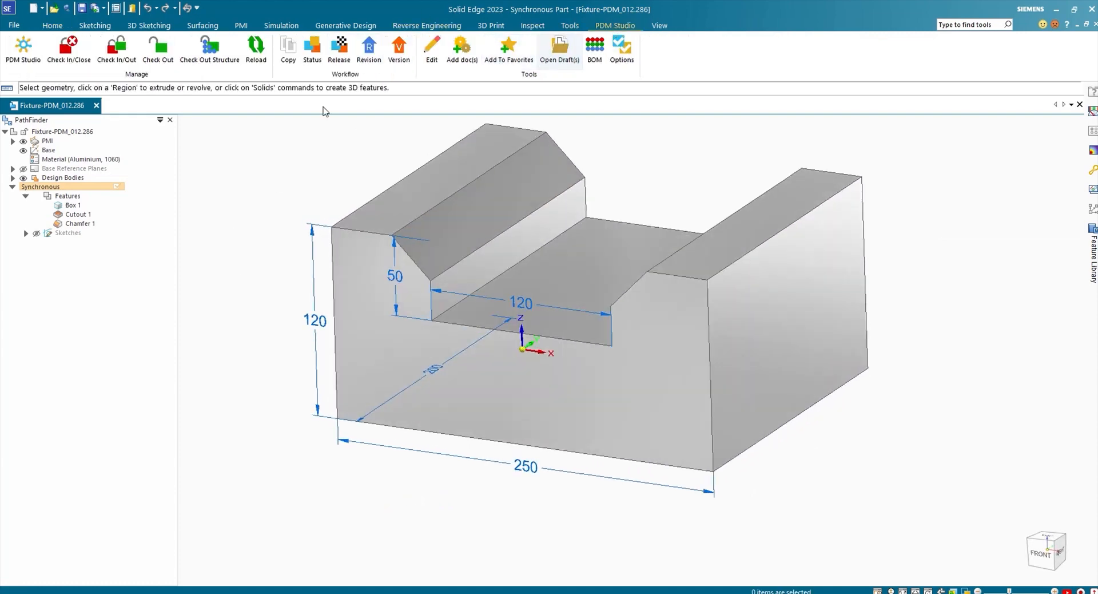
left_click(427, 60)
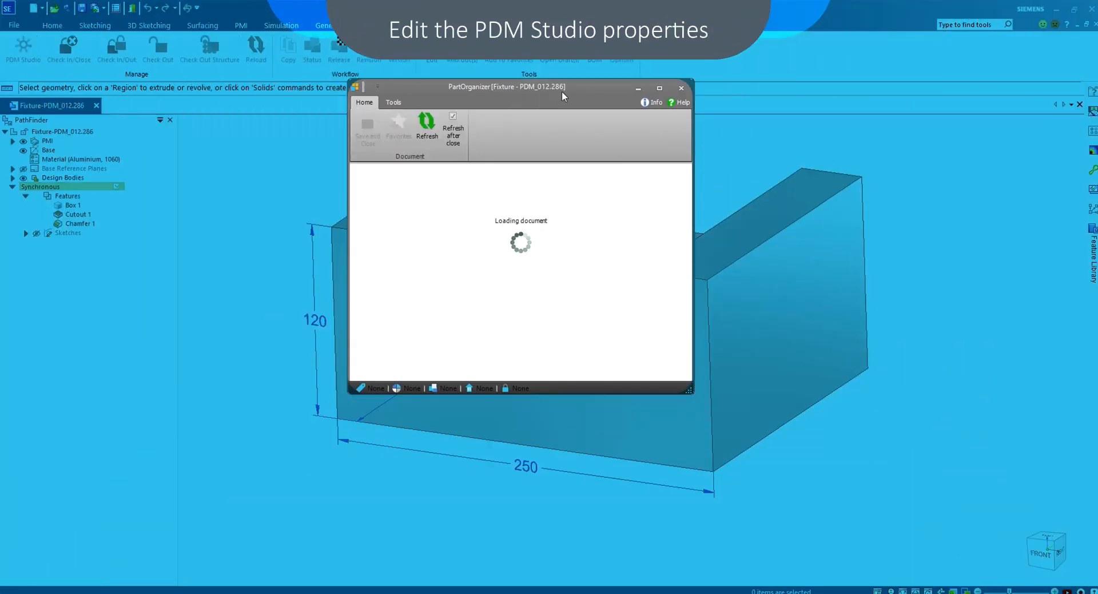
left_click(477, 211)
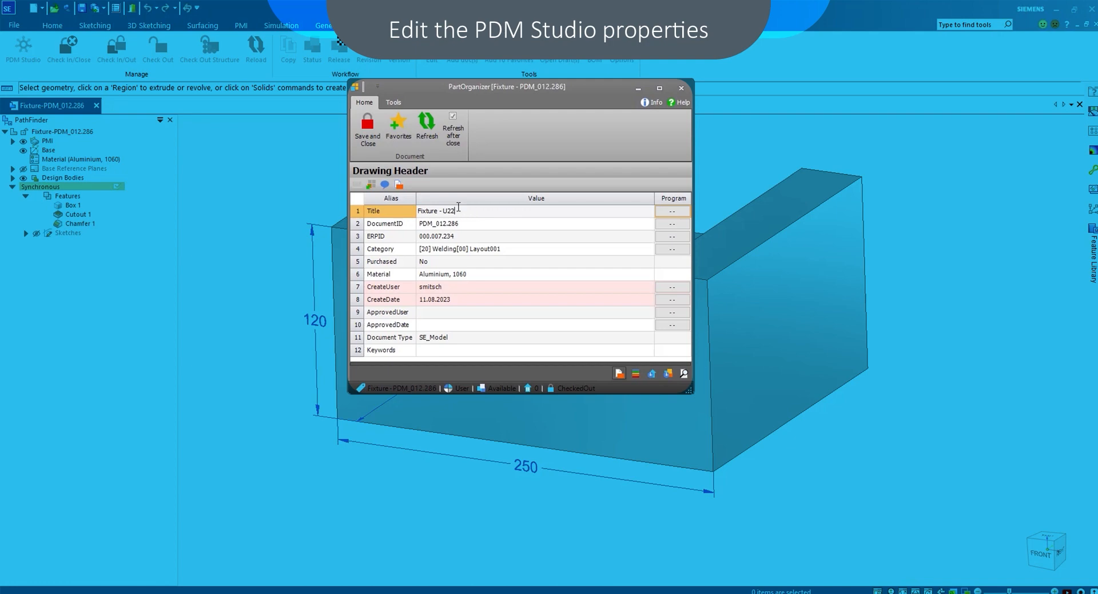
left_click(367, 130)
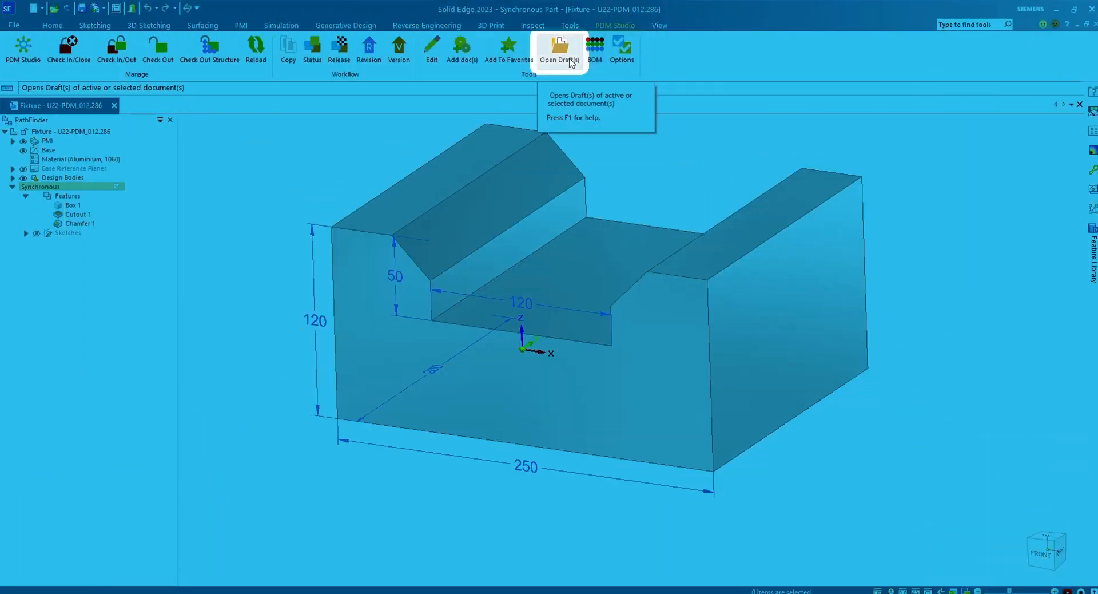
Open the part's associated draft and update its drawing views to match the chamfered model.
left_click(569, 61)
left_click(540, 341)
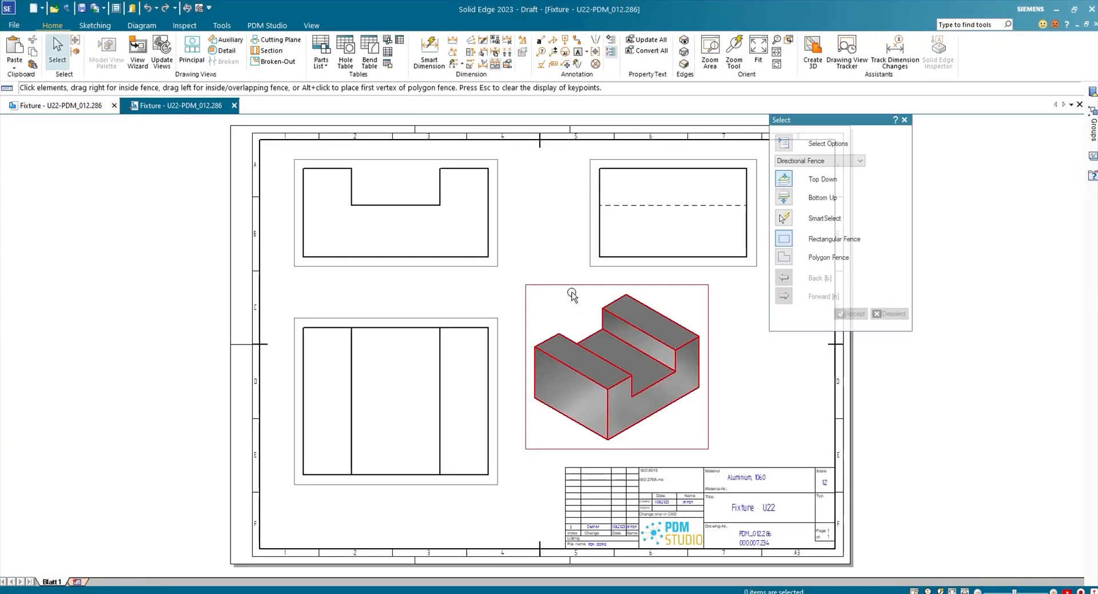
left_click(162, 51)
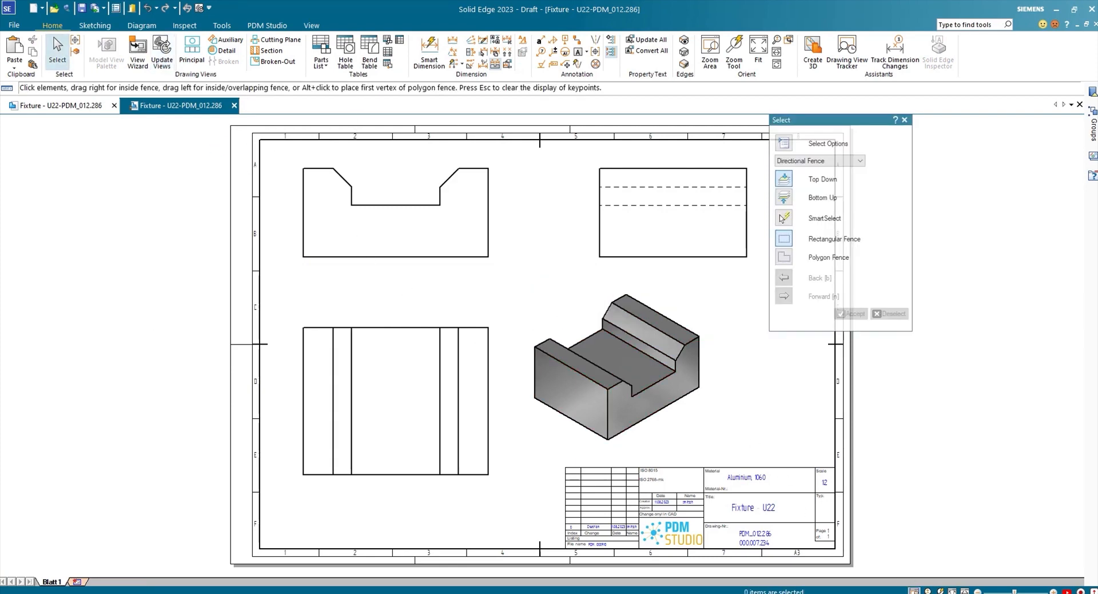
Inspect the drawing's title block up close, and check in and close the drawing.
left_click(710, 51)
left_click_drag(580, 450, 871, 560)
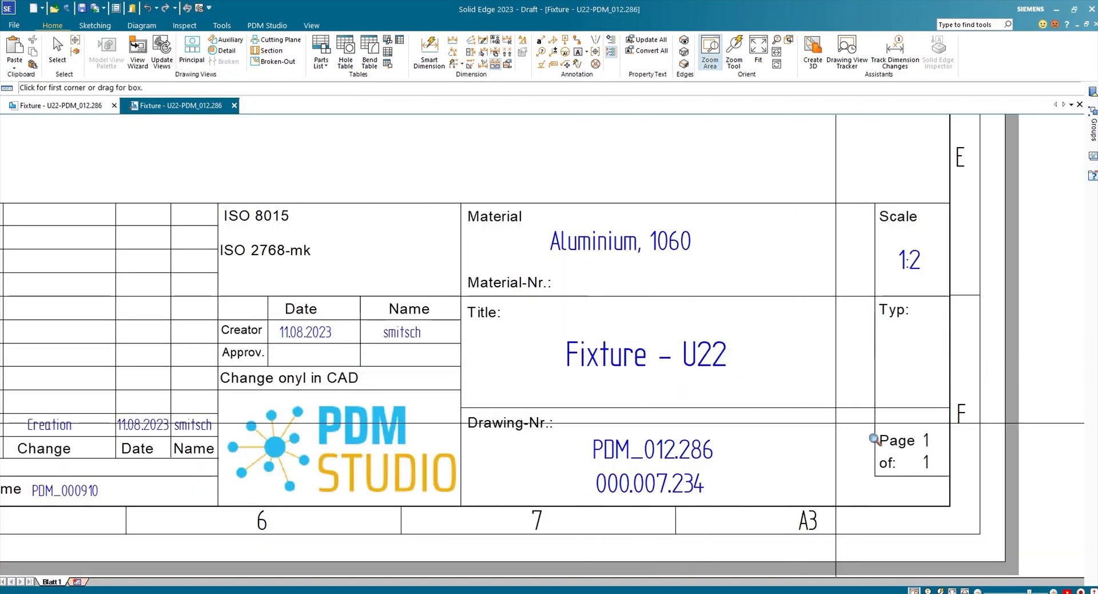
key("Escape")
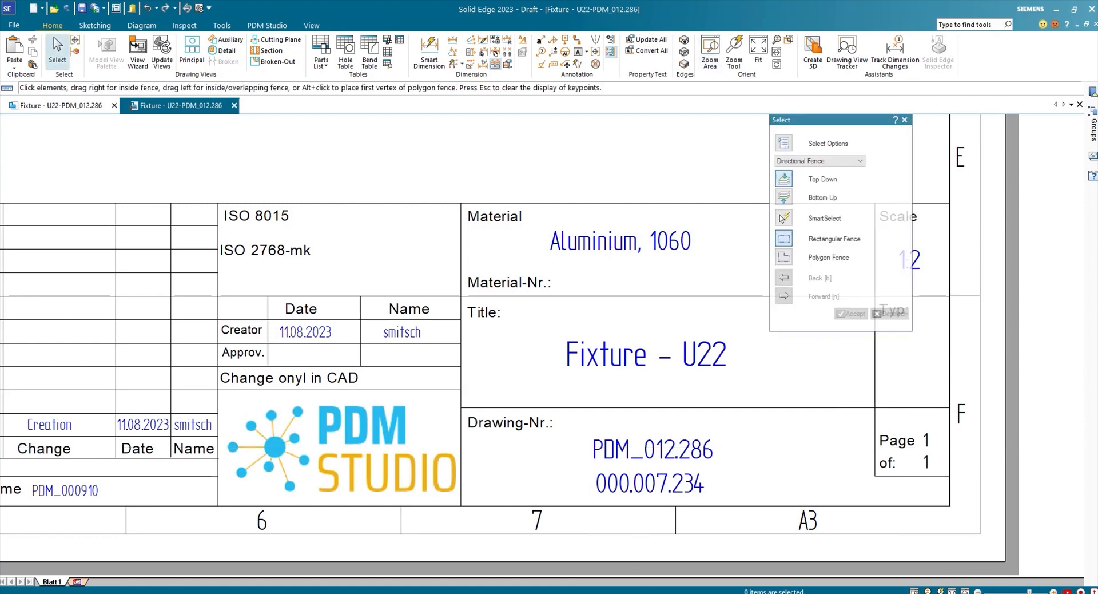
middle_click(886, 472)
middle_click(886, 472)
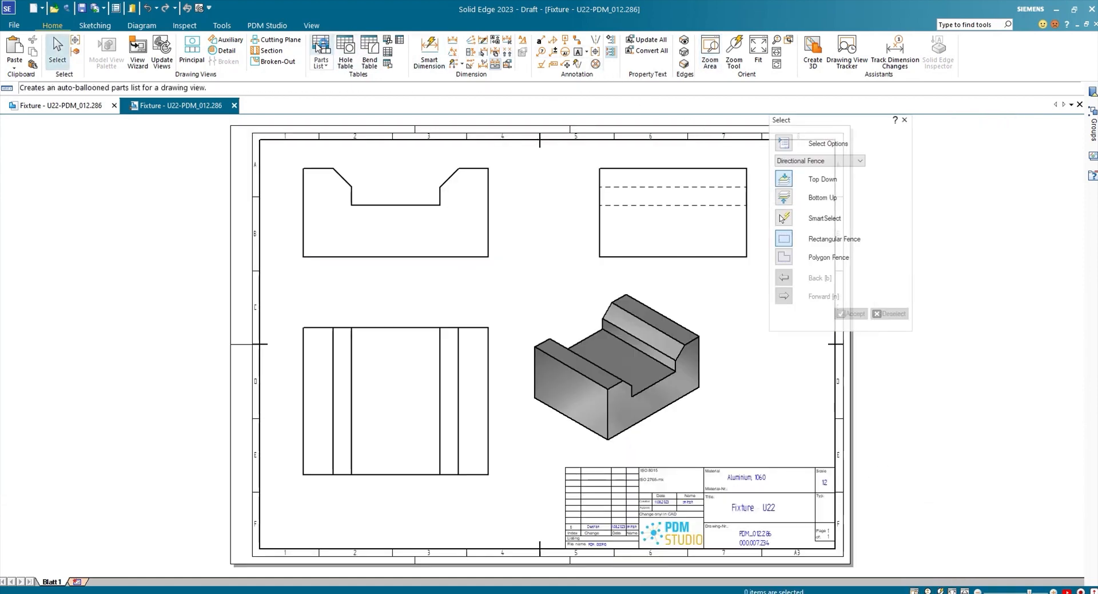
left_click(273, 26)
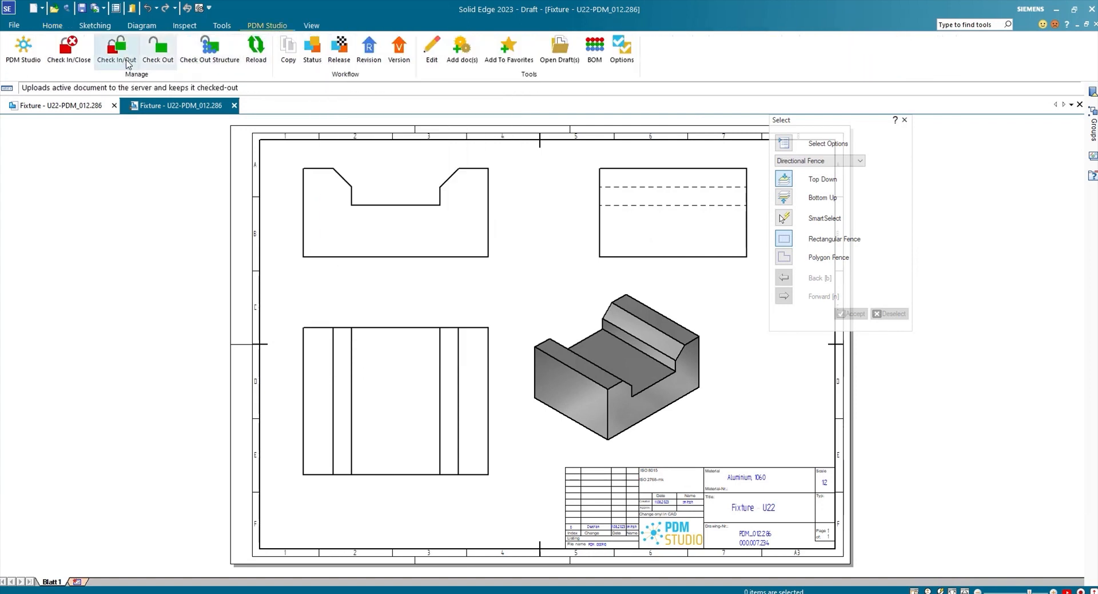
left_click(70, 61)
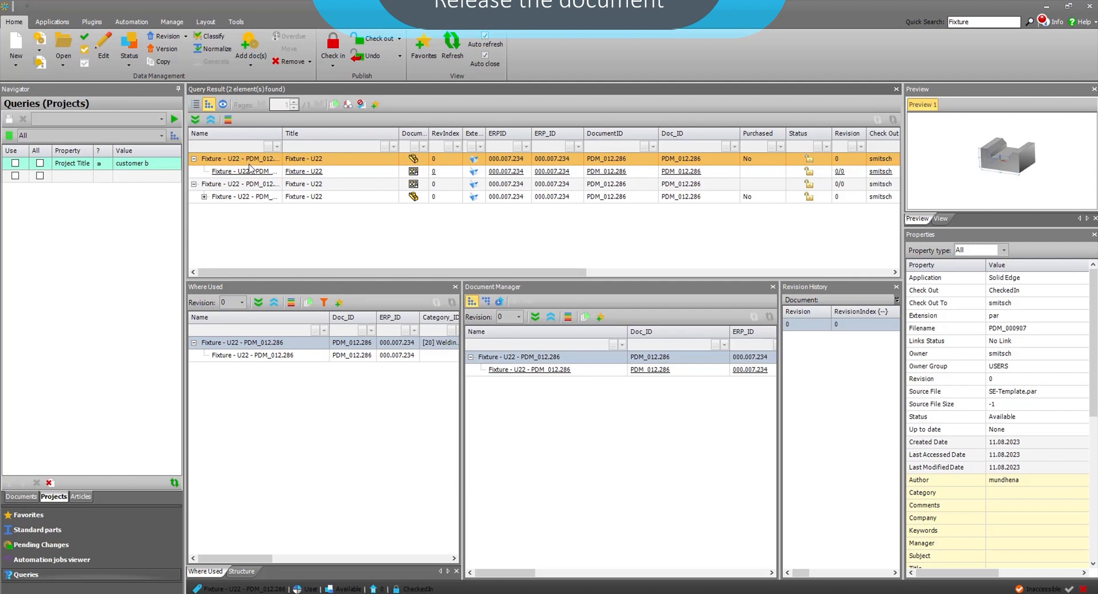
Set the status of the "Fixture - U22" part and its drawing to Released, completing the release wizard in PDM Studio.
right_click(250, 168)
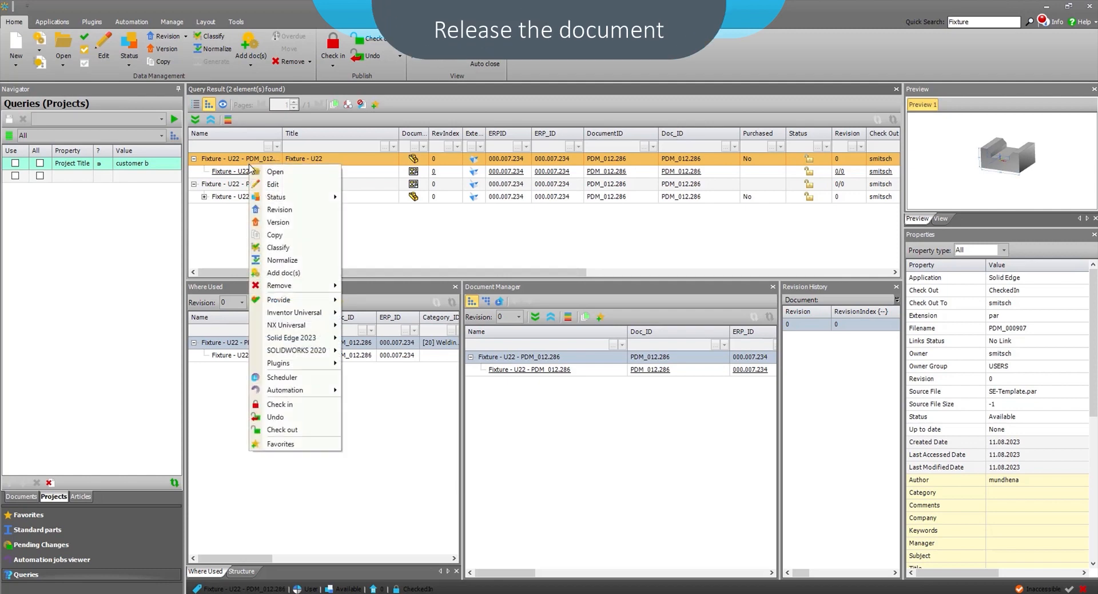
mouse_move(286, 196)
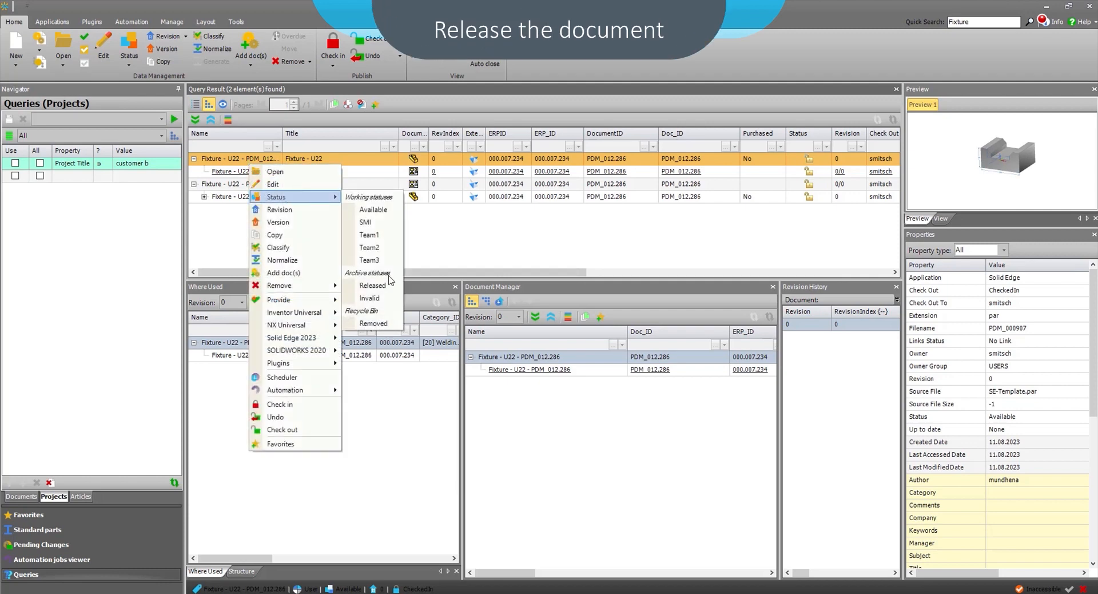
left_click(372, 285)
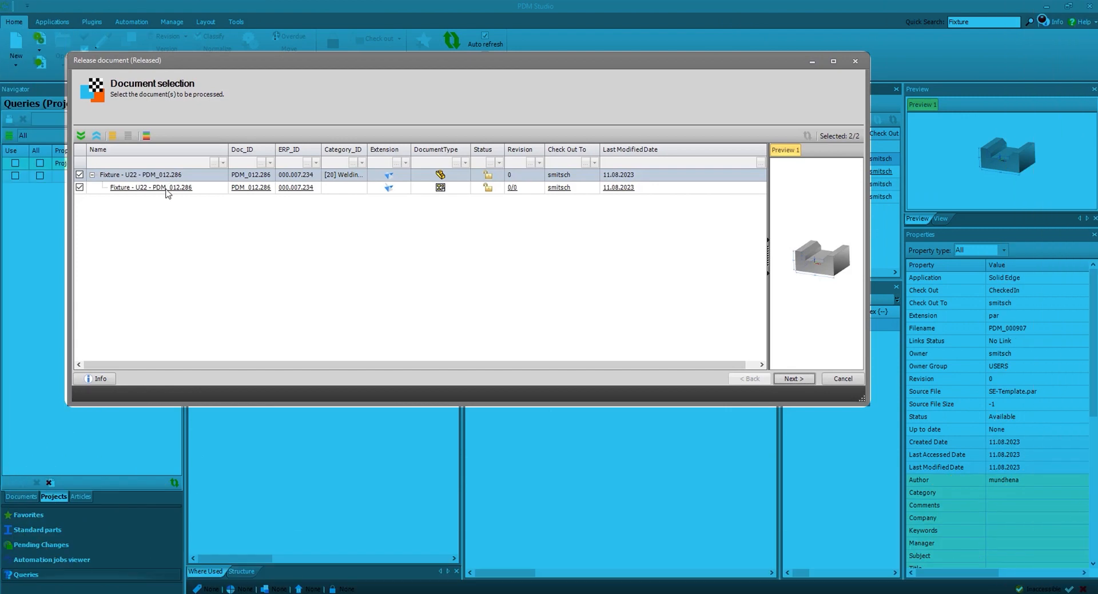
left_click(789, 379)
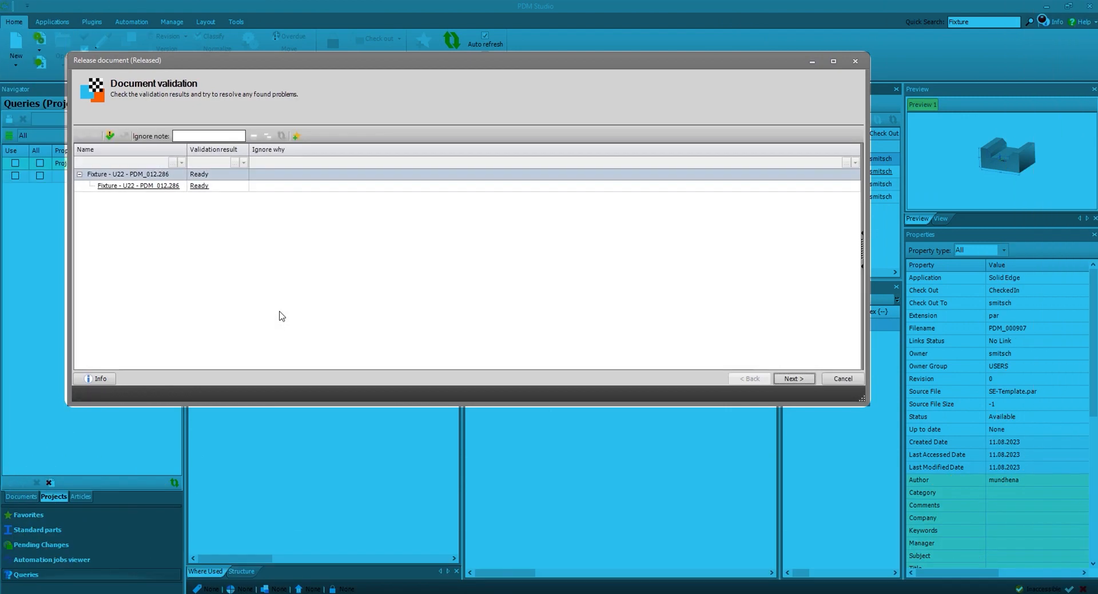
left_click(789, 378)
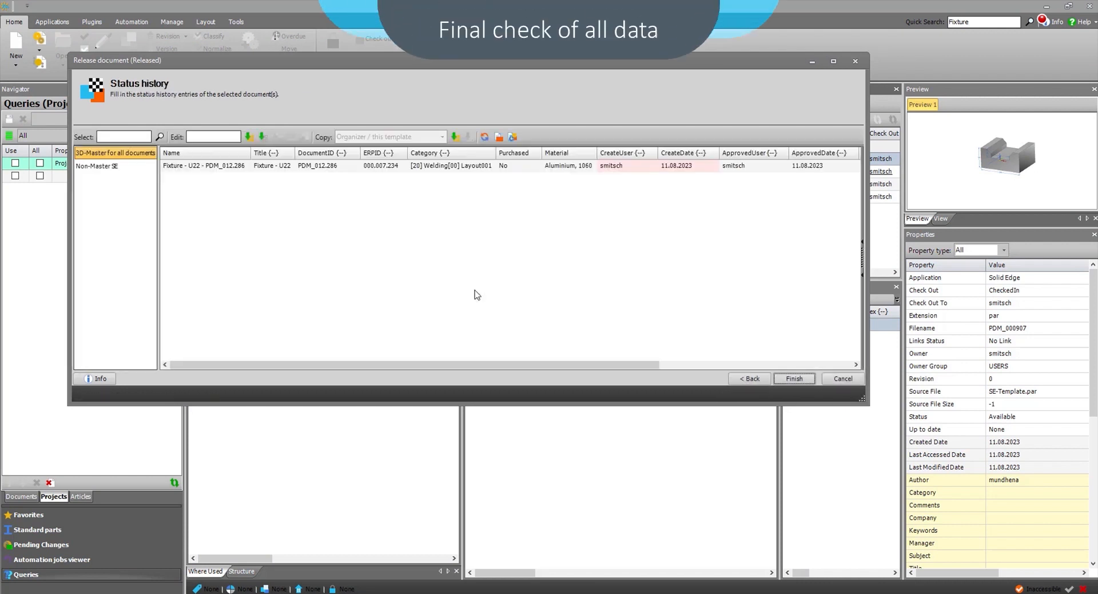
left_click(794, 378)
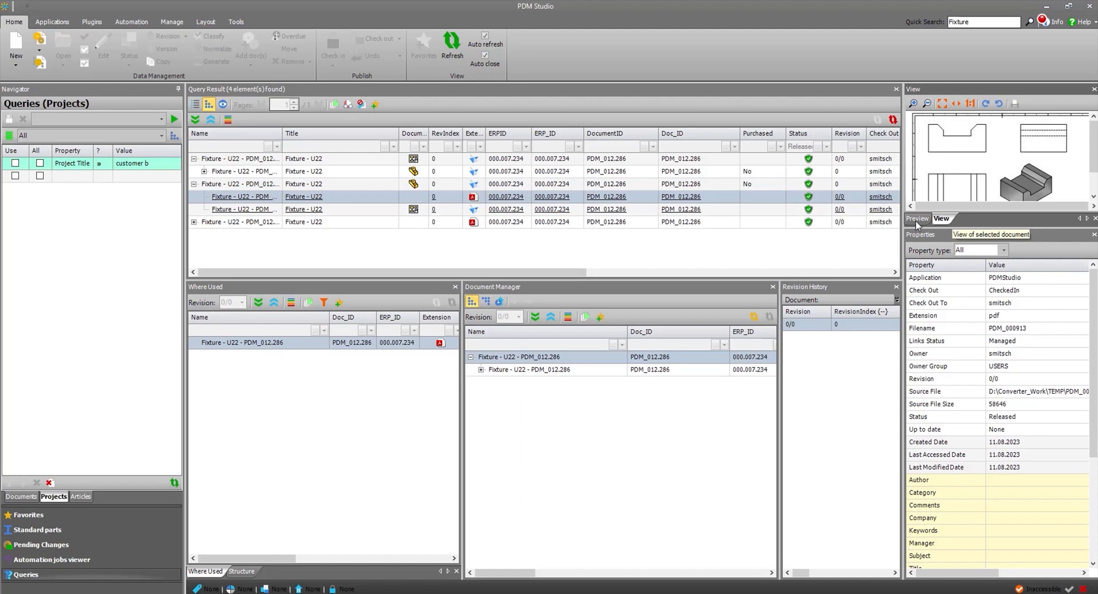
Open the released PDF listed beneath the "Fixture - U22" part.
right_click(359, 196)
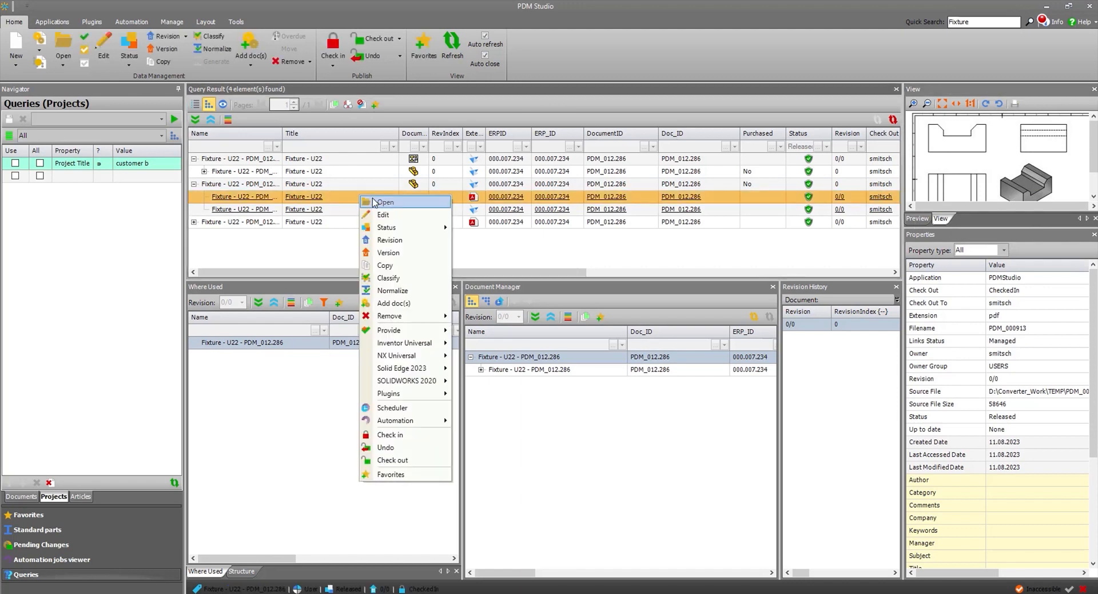
left_click(383, 202)
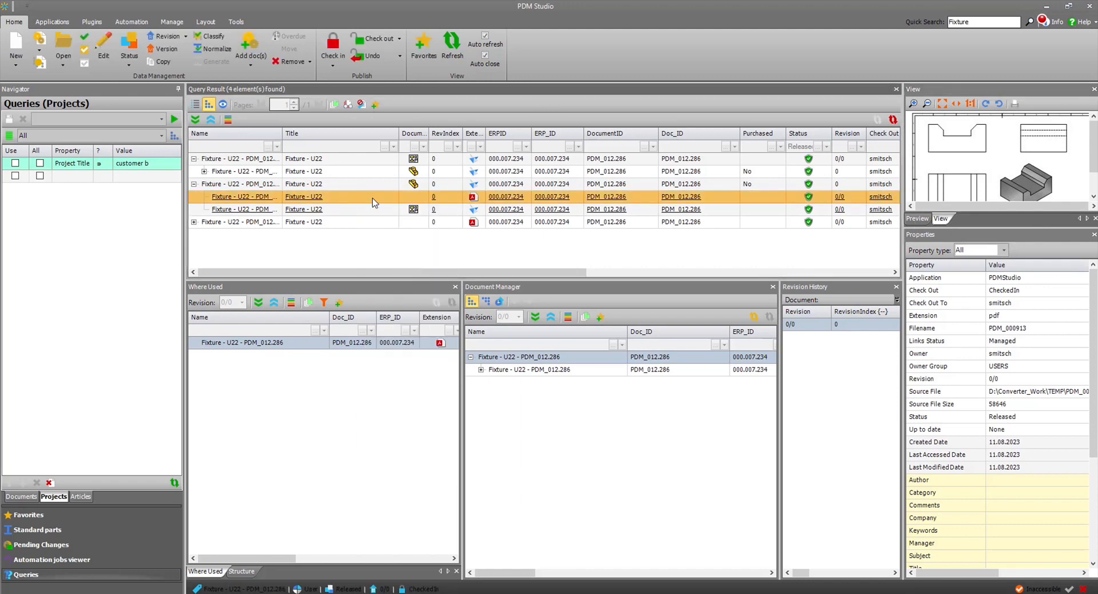